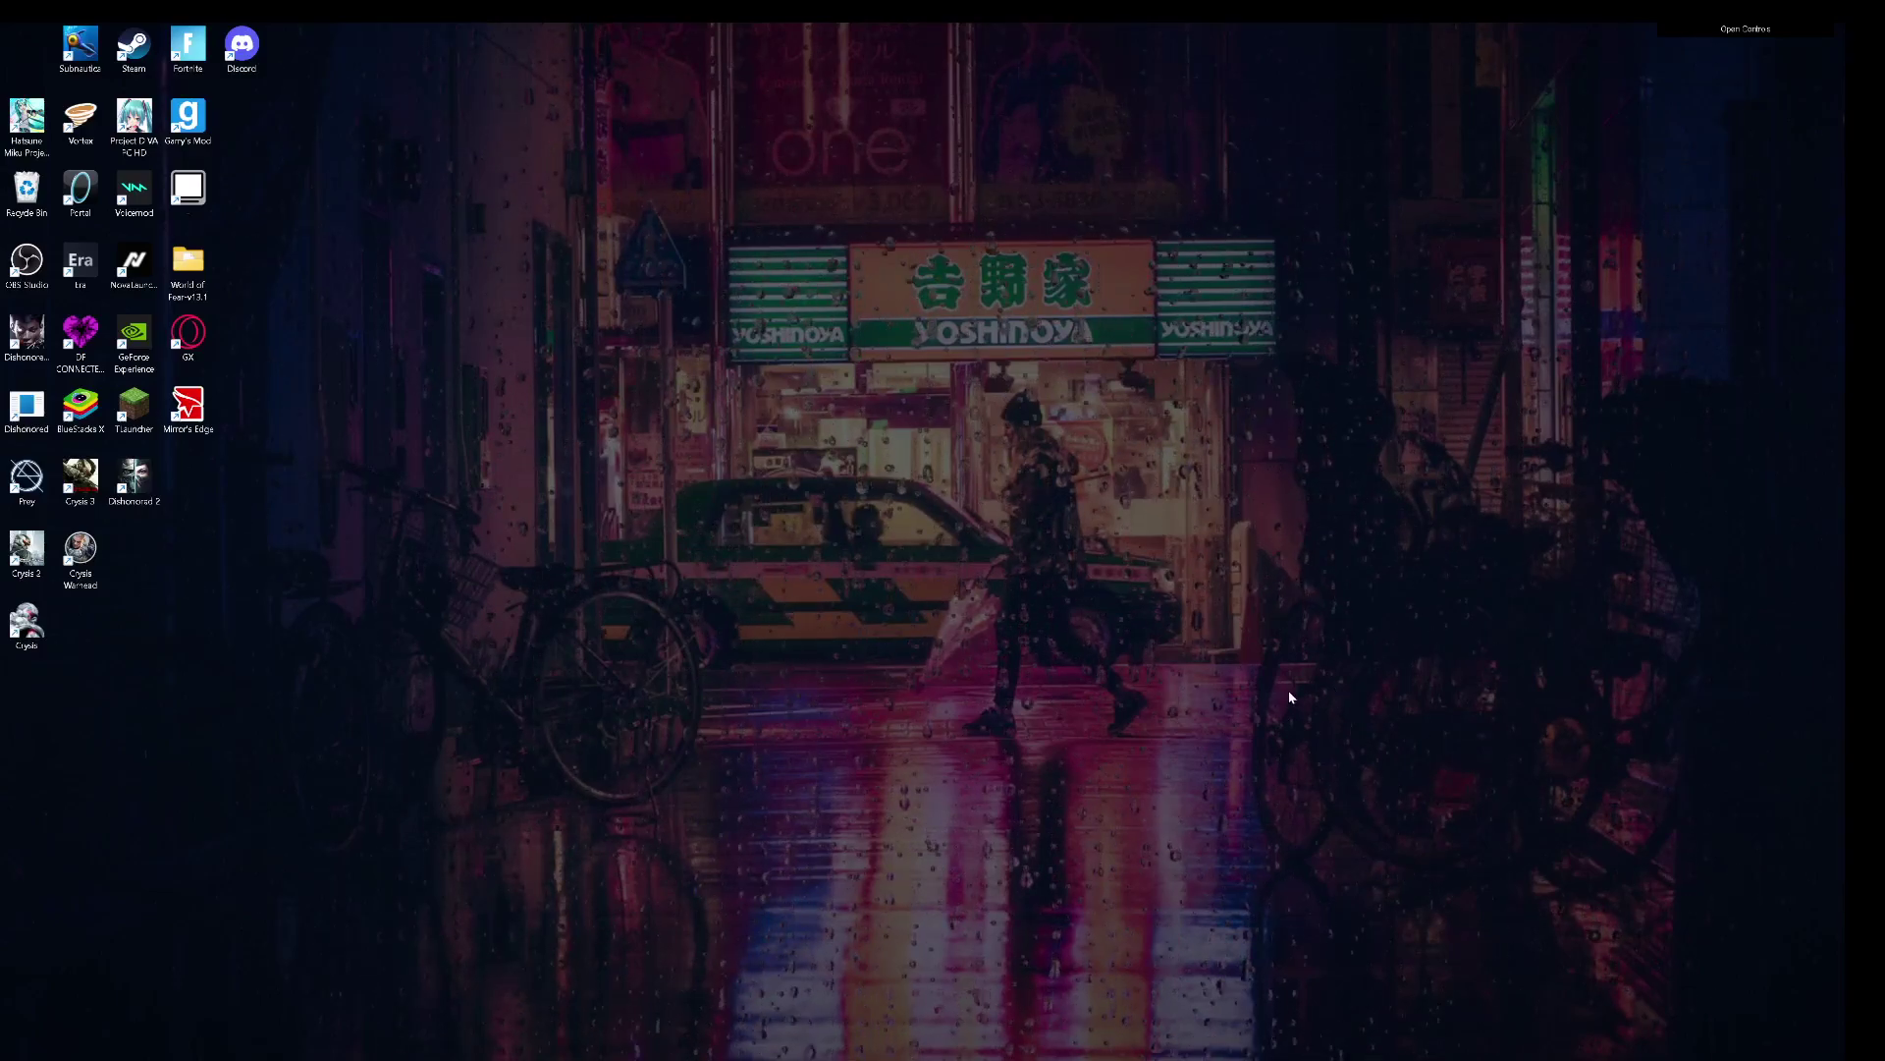
- Open TLauncher, select the modded 1.19.2 version and launch the game
{"action": "double_click", "coordinate": [141, 410]}
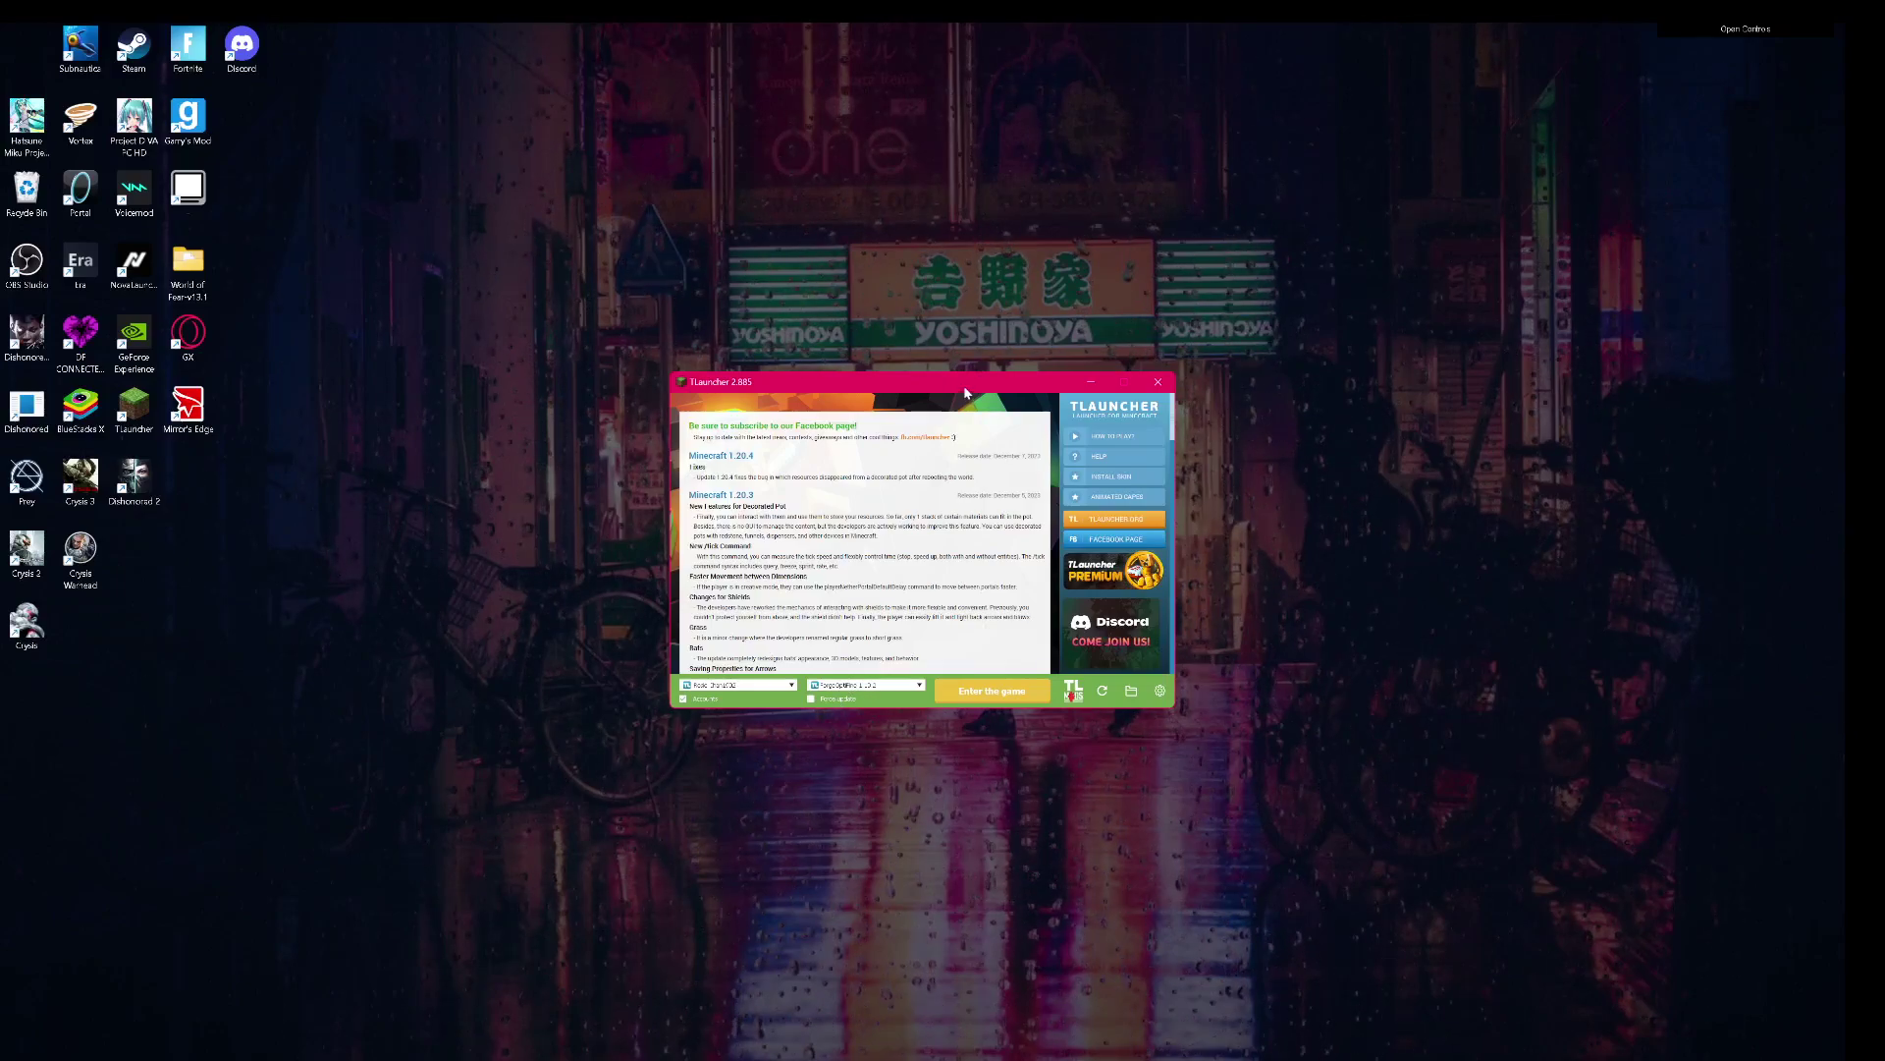
{"action": "left_click", "coordinate": [864, 684]}
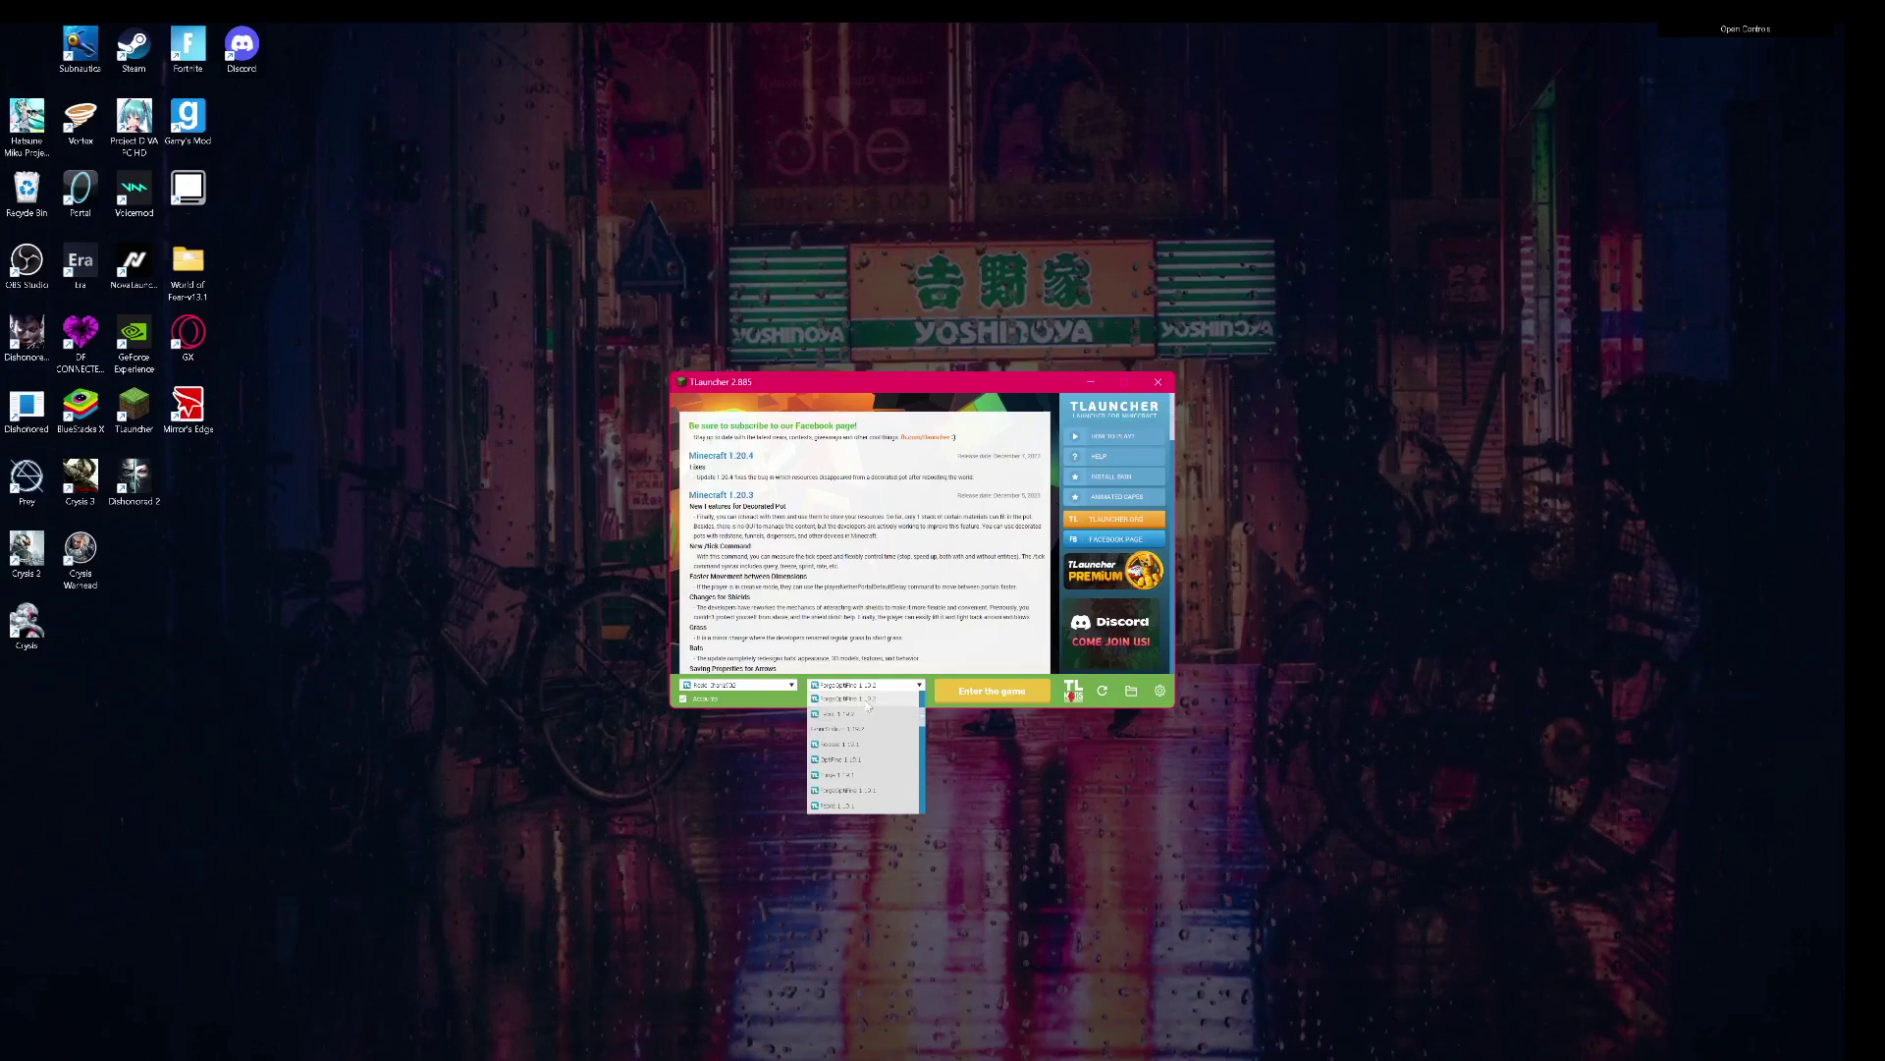
{"action": "left_click", "coordinate": [865, 700]}
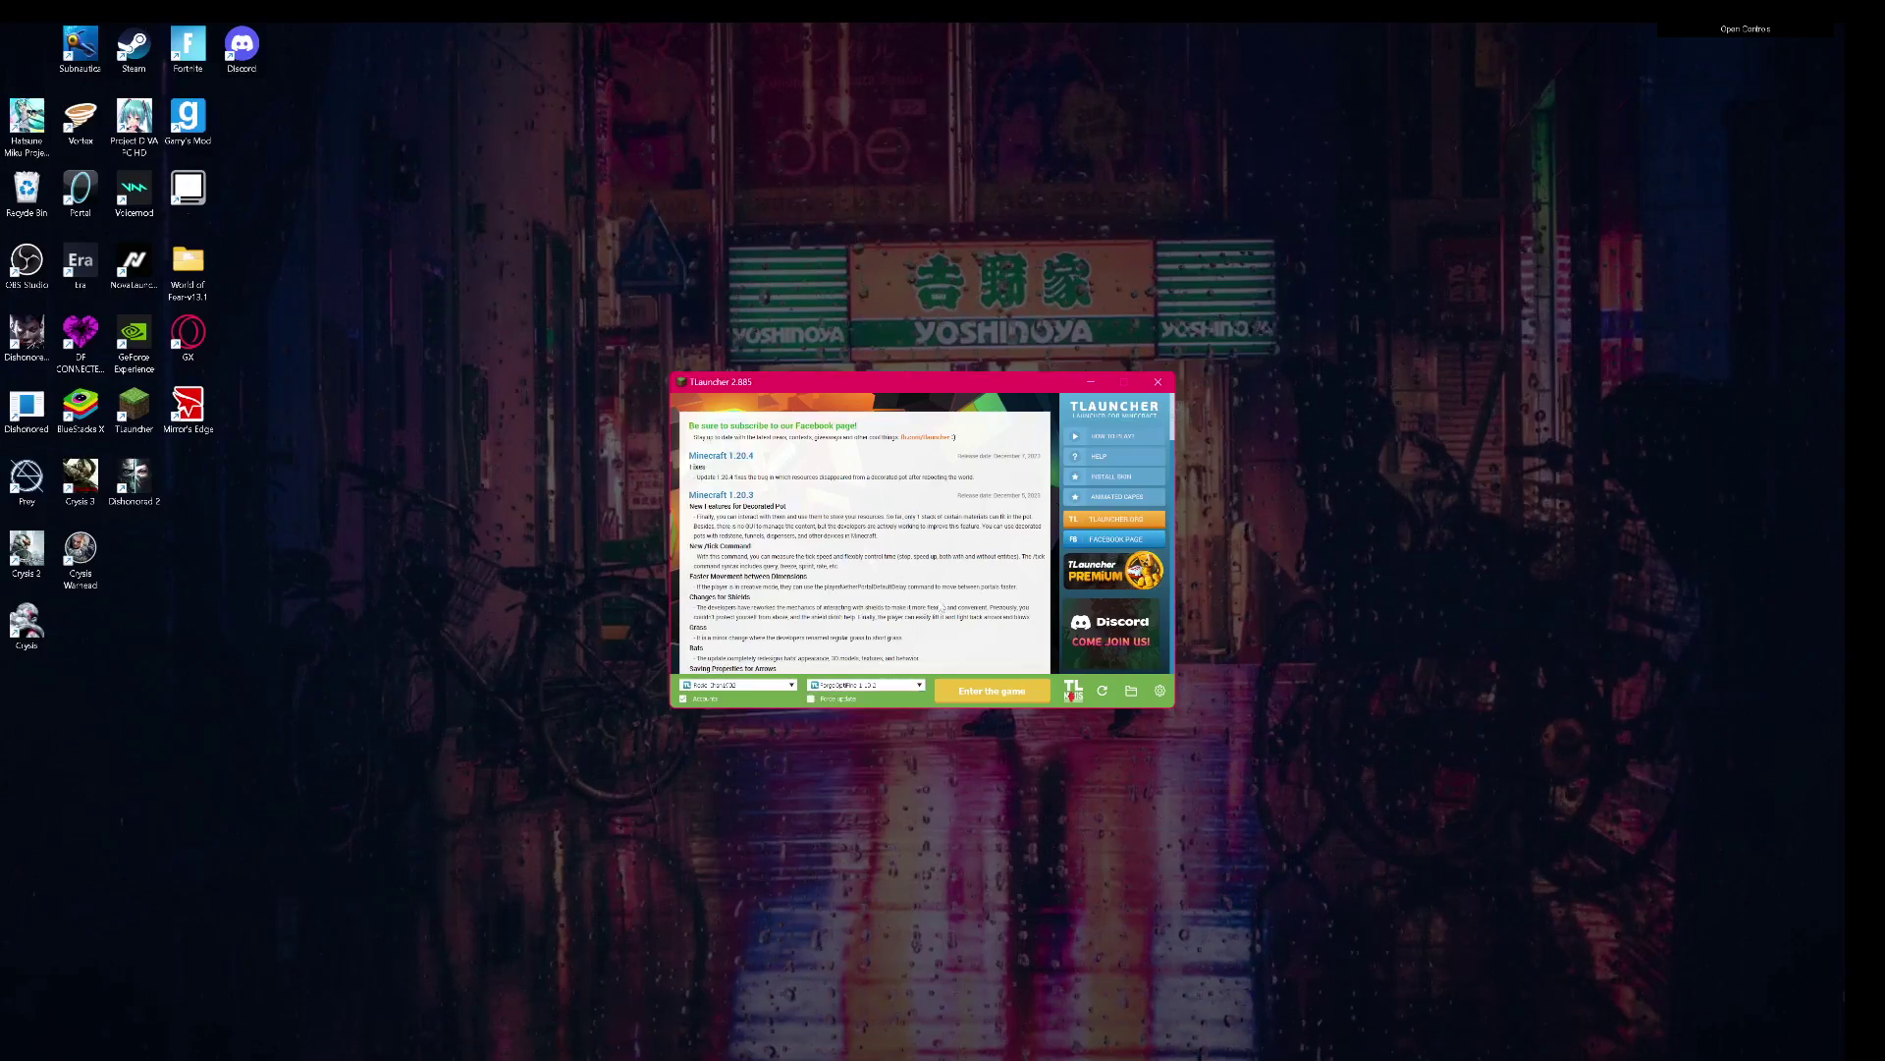
{"action": "left_click_drag", "start_coordinate": [939, 606], "coordinate": [703, 628]}
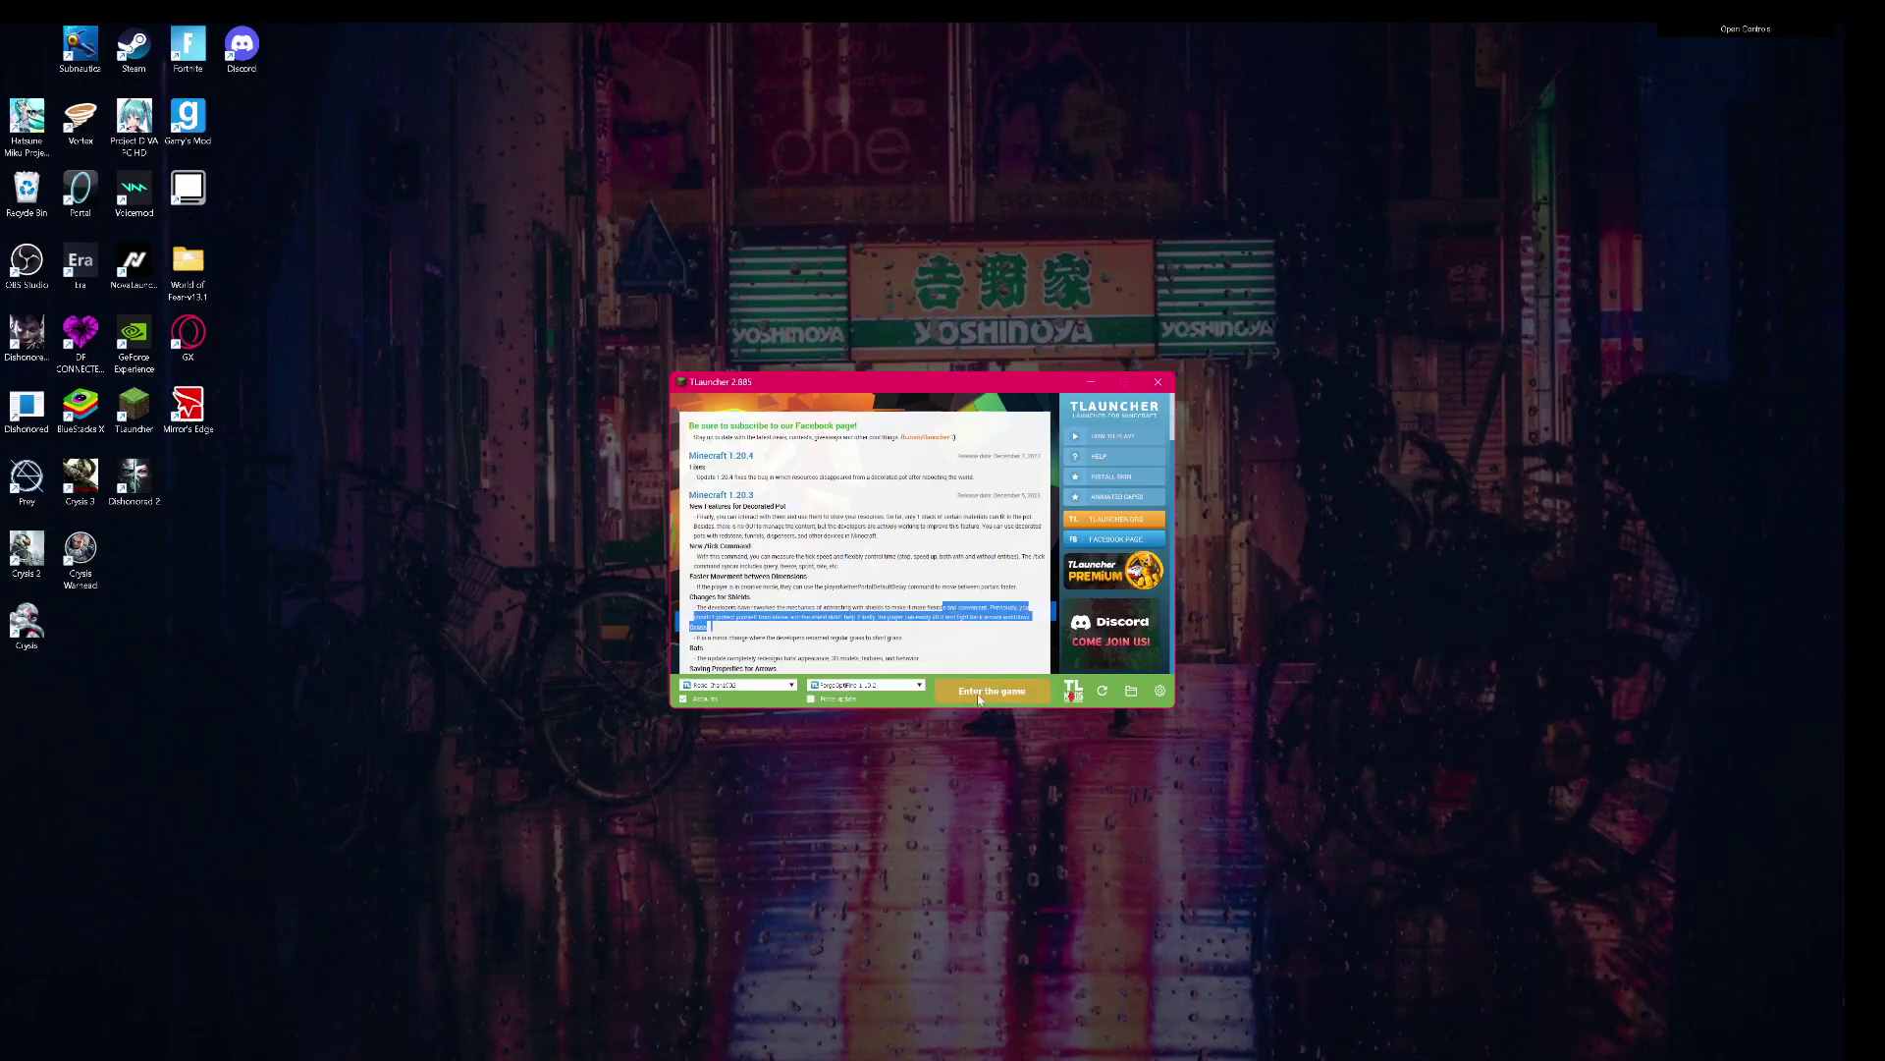
{"action": "left_click", "coordinate": [968, 648]}
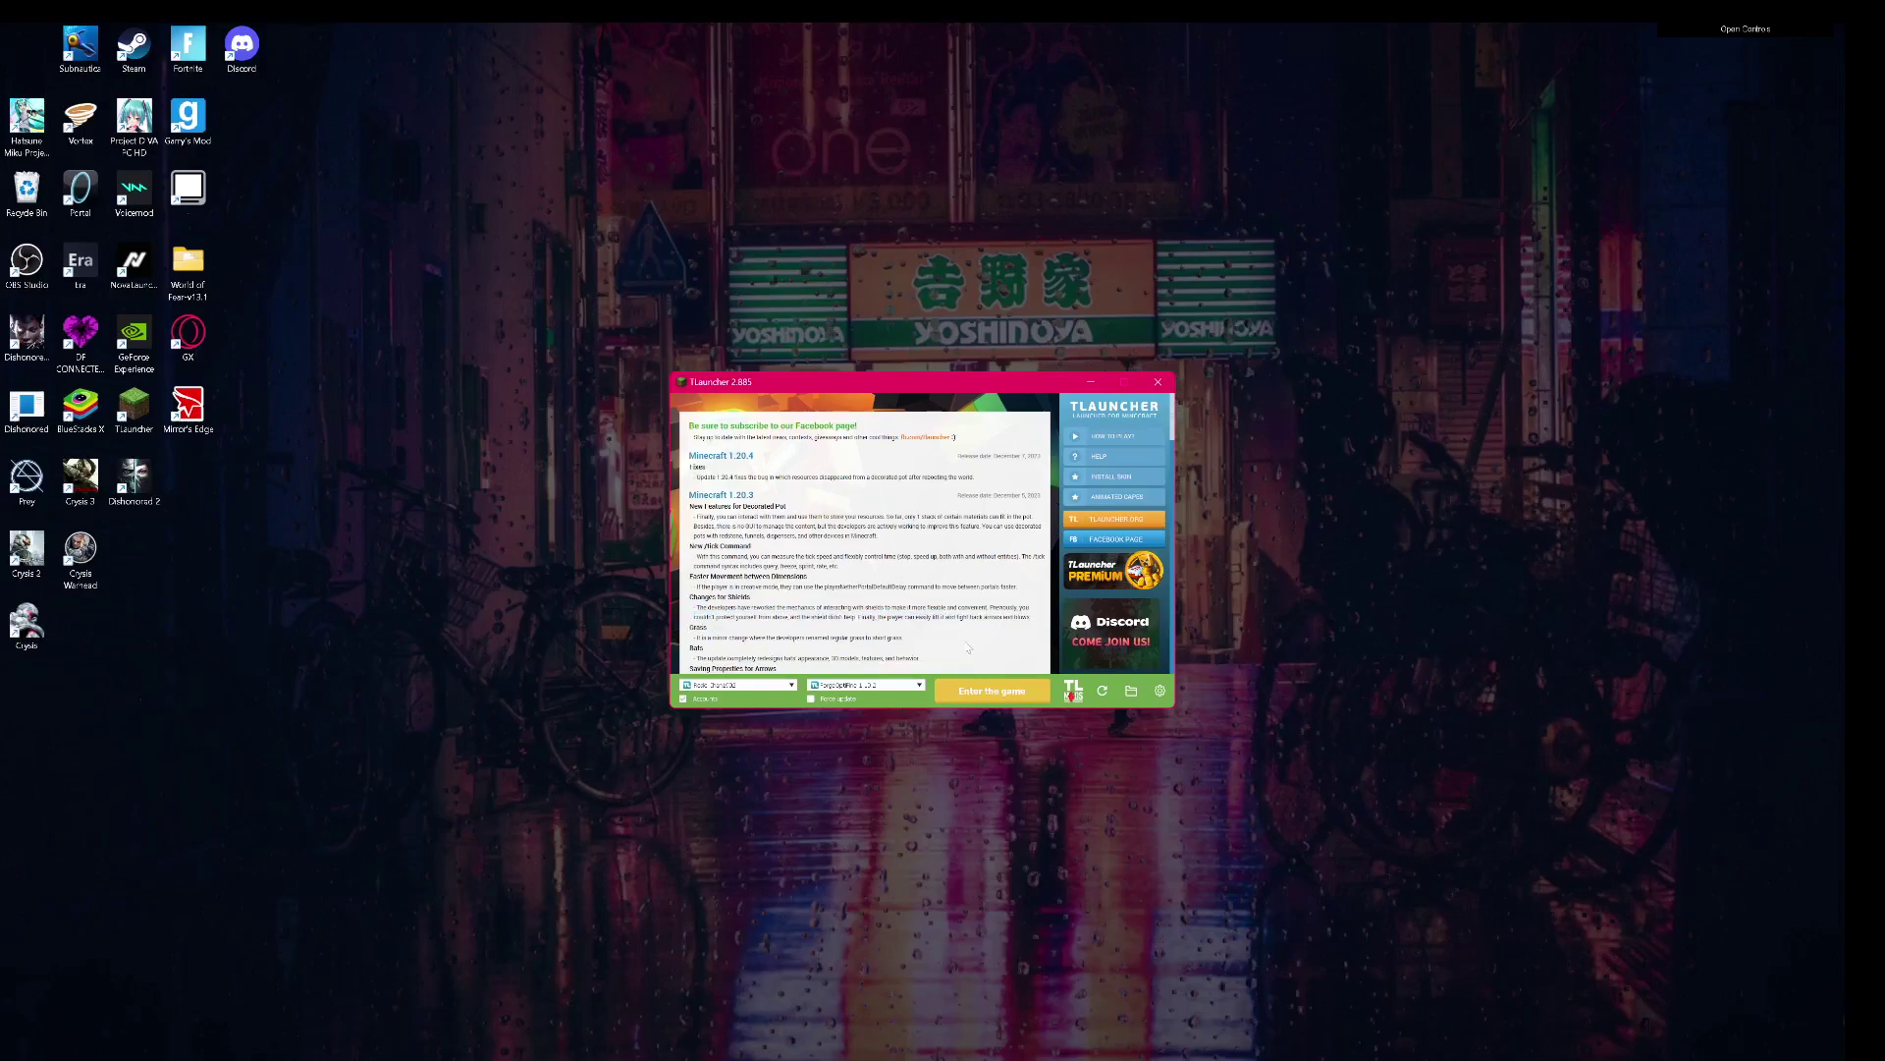
{"action": "left_click", "coordinate": [981, 694]}
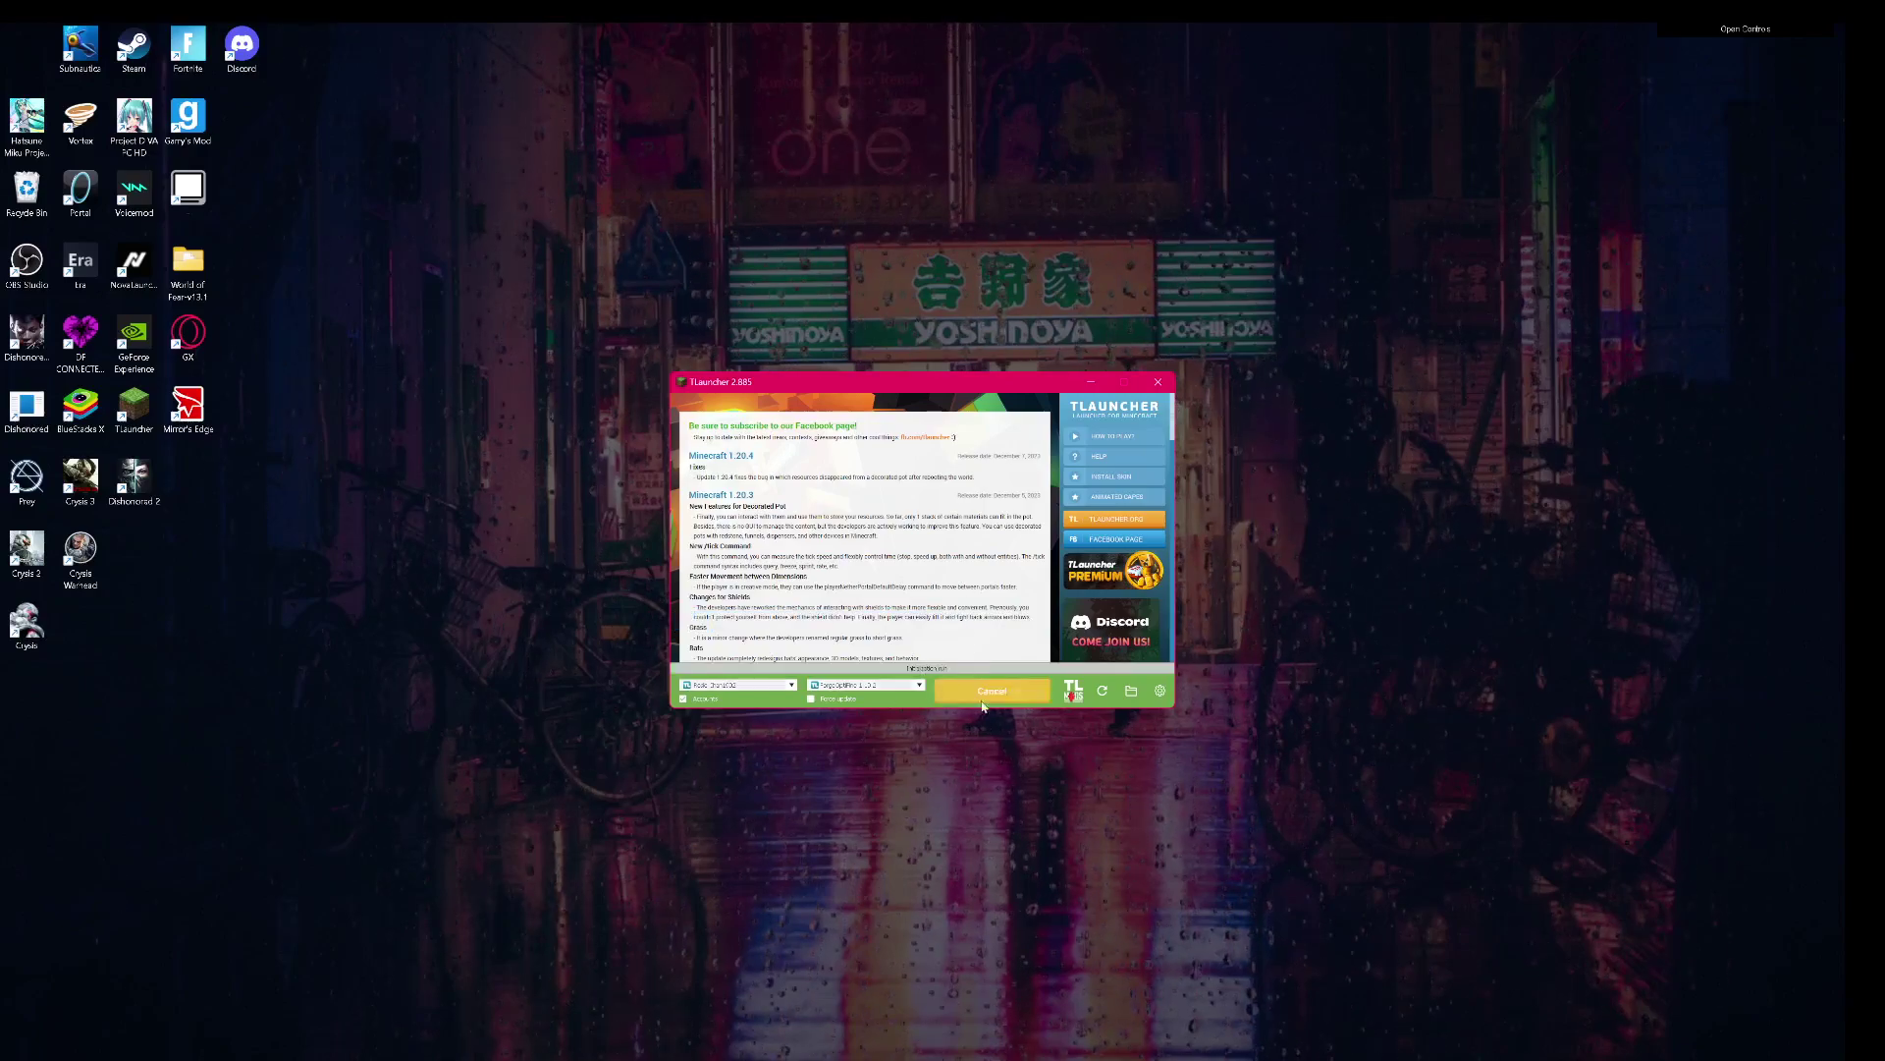
{"action": "left_click", "coordinate": [923, 609]}
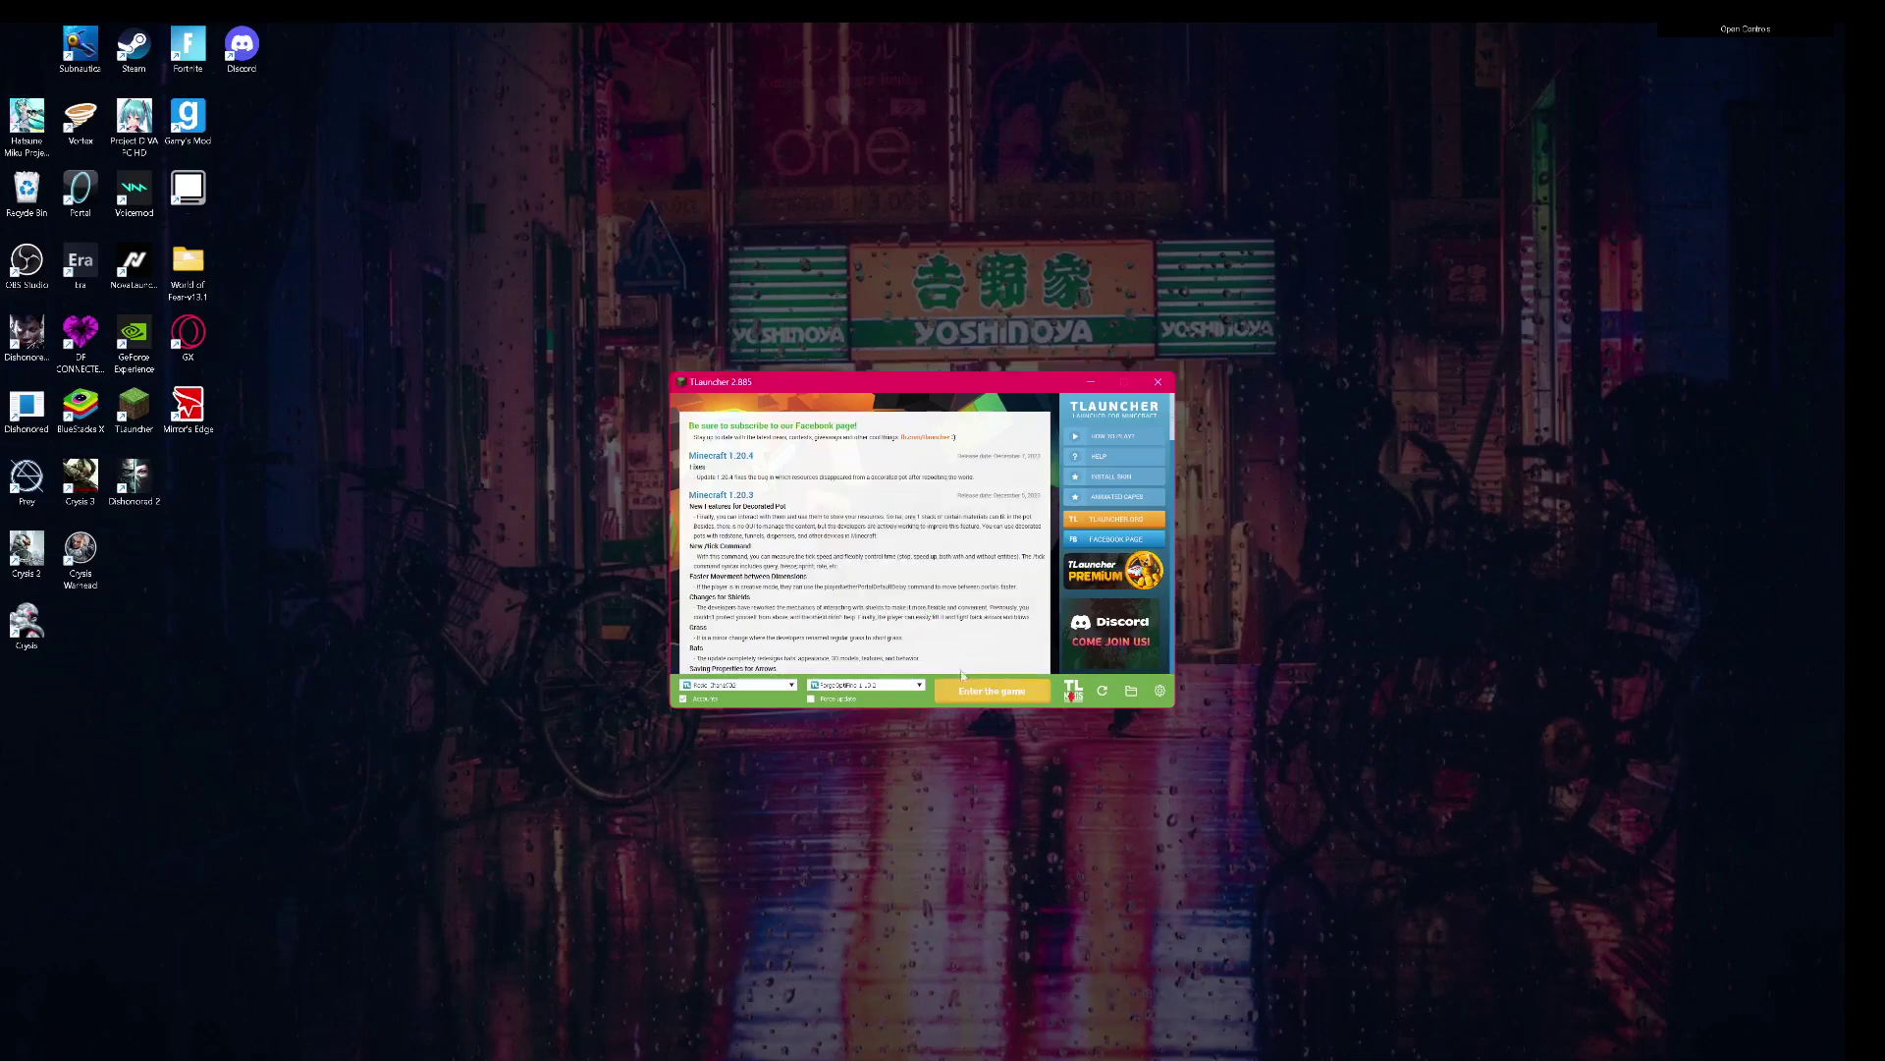
{"action": "left_click", "coordinate": [982, 690]}
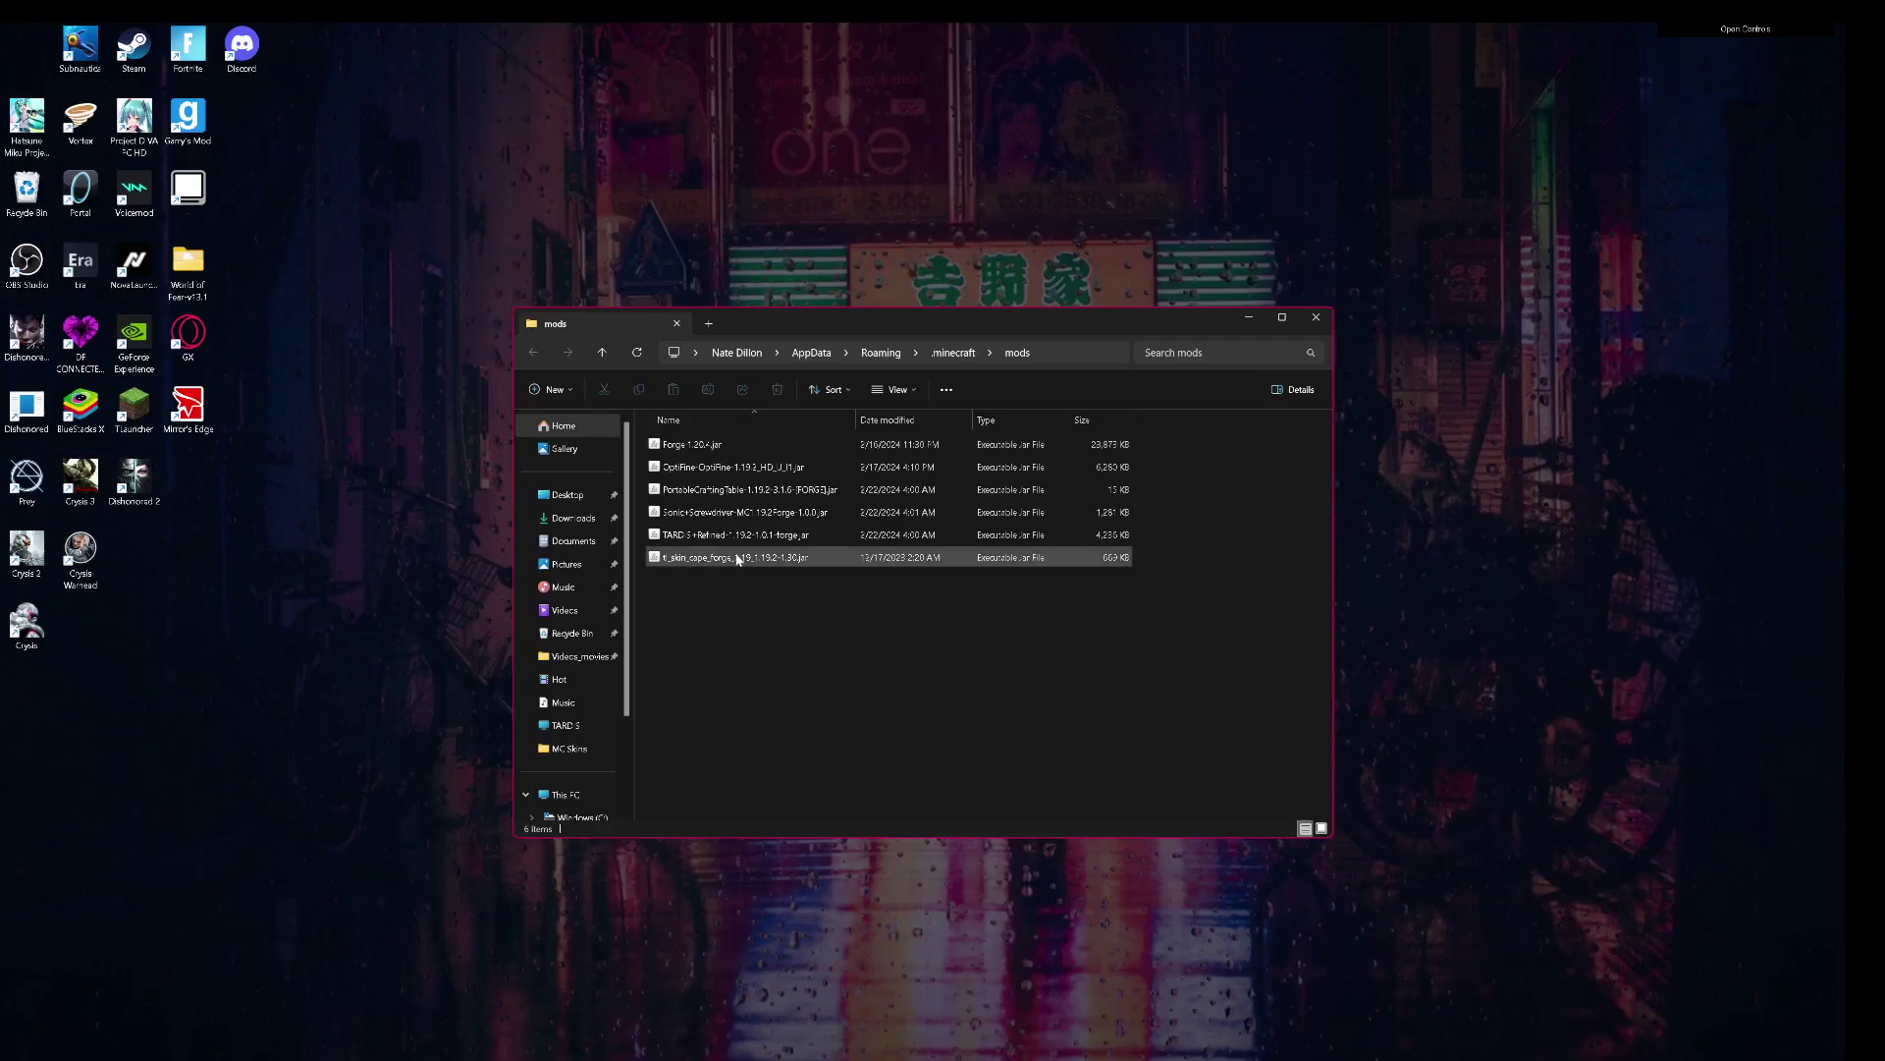
- Examine the mod files in the .minecraft mods folder, including the skin cape, Forge and OptiFine jars
{"action": "left_click", "coordinate": [738, 558]}
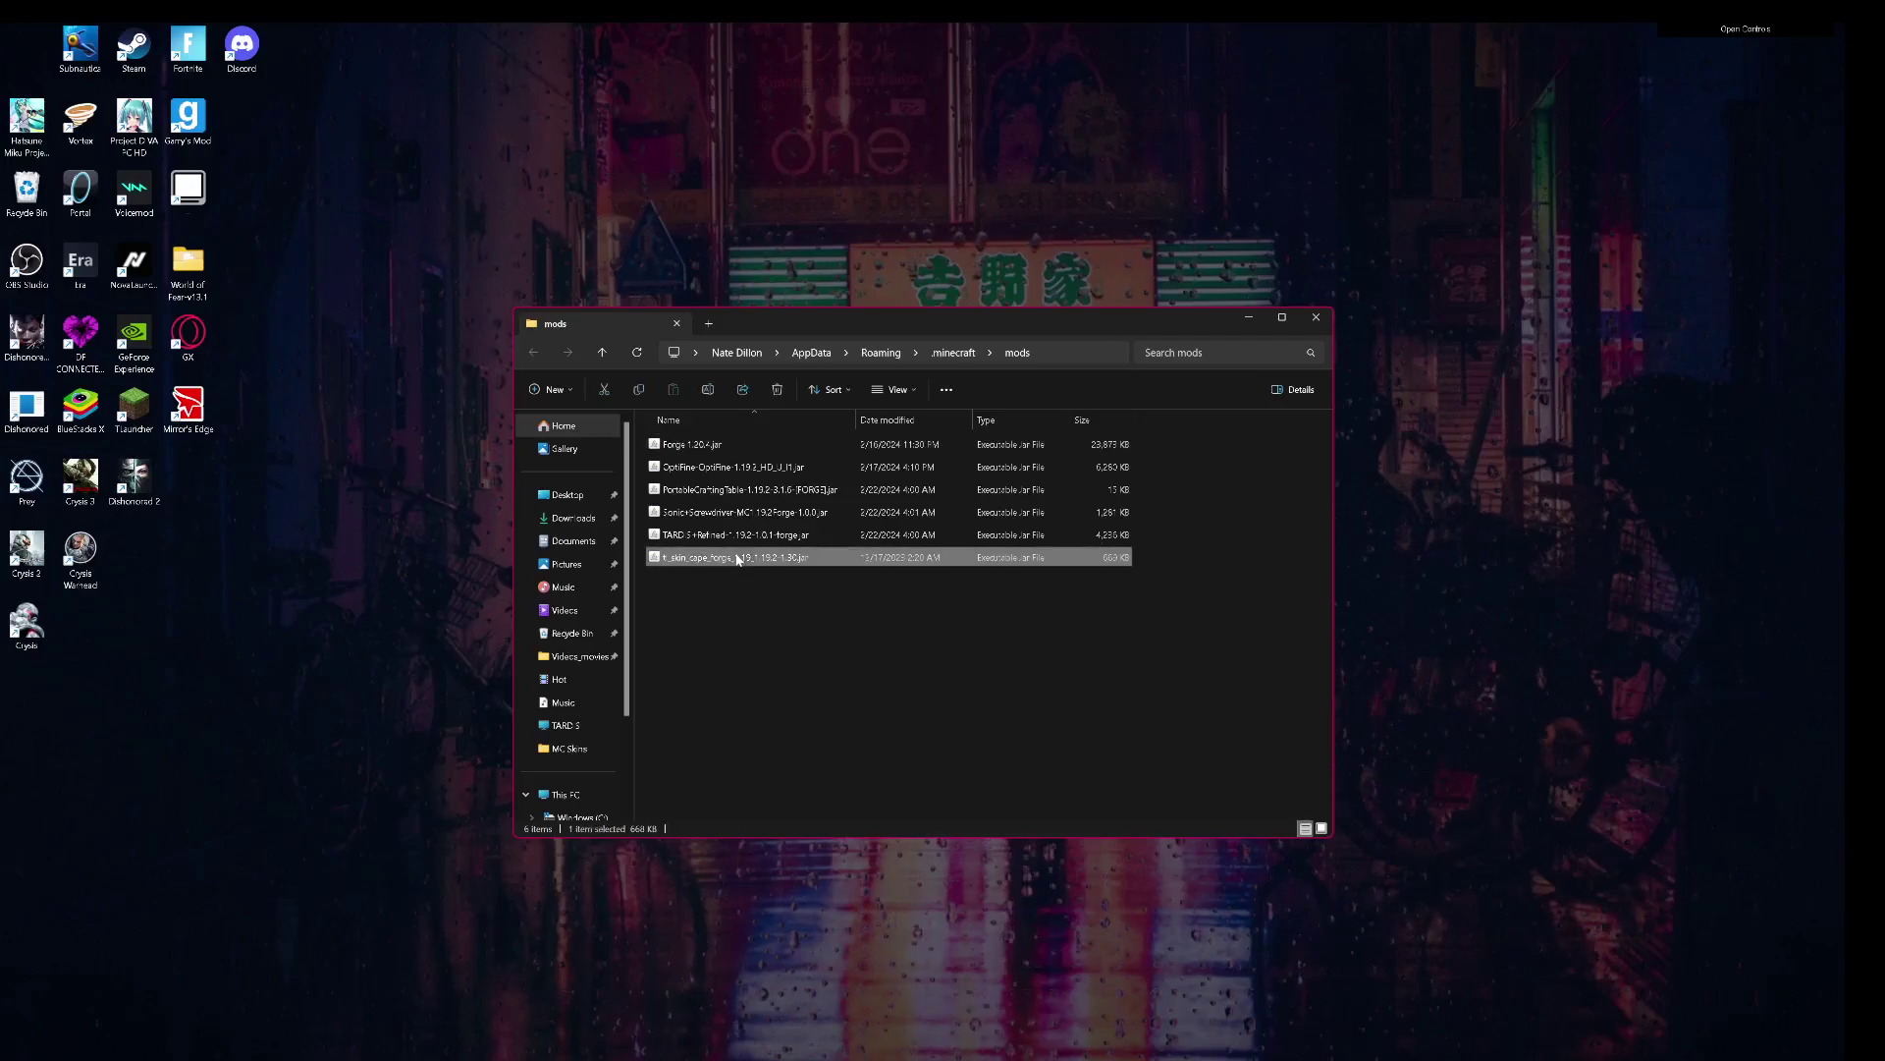
{"action": "left_click", "coordinate": [747, 445]}
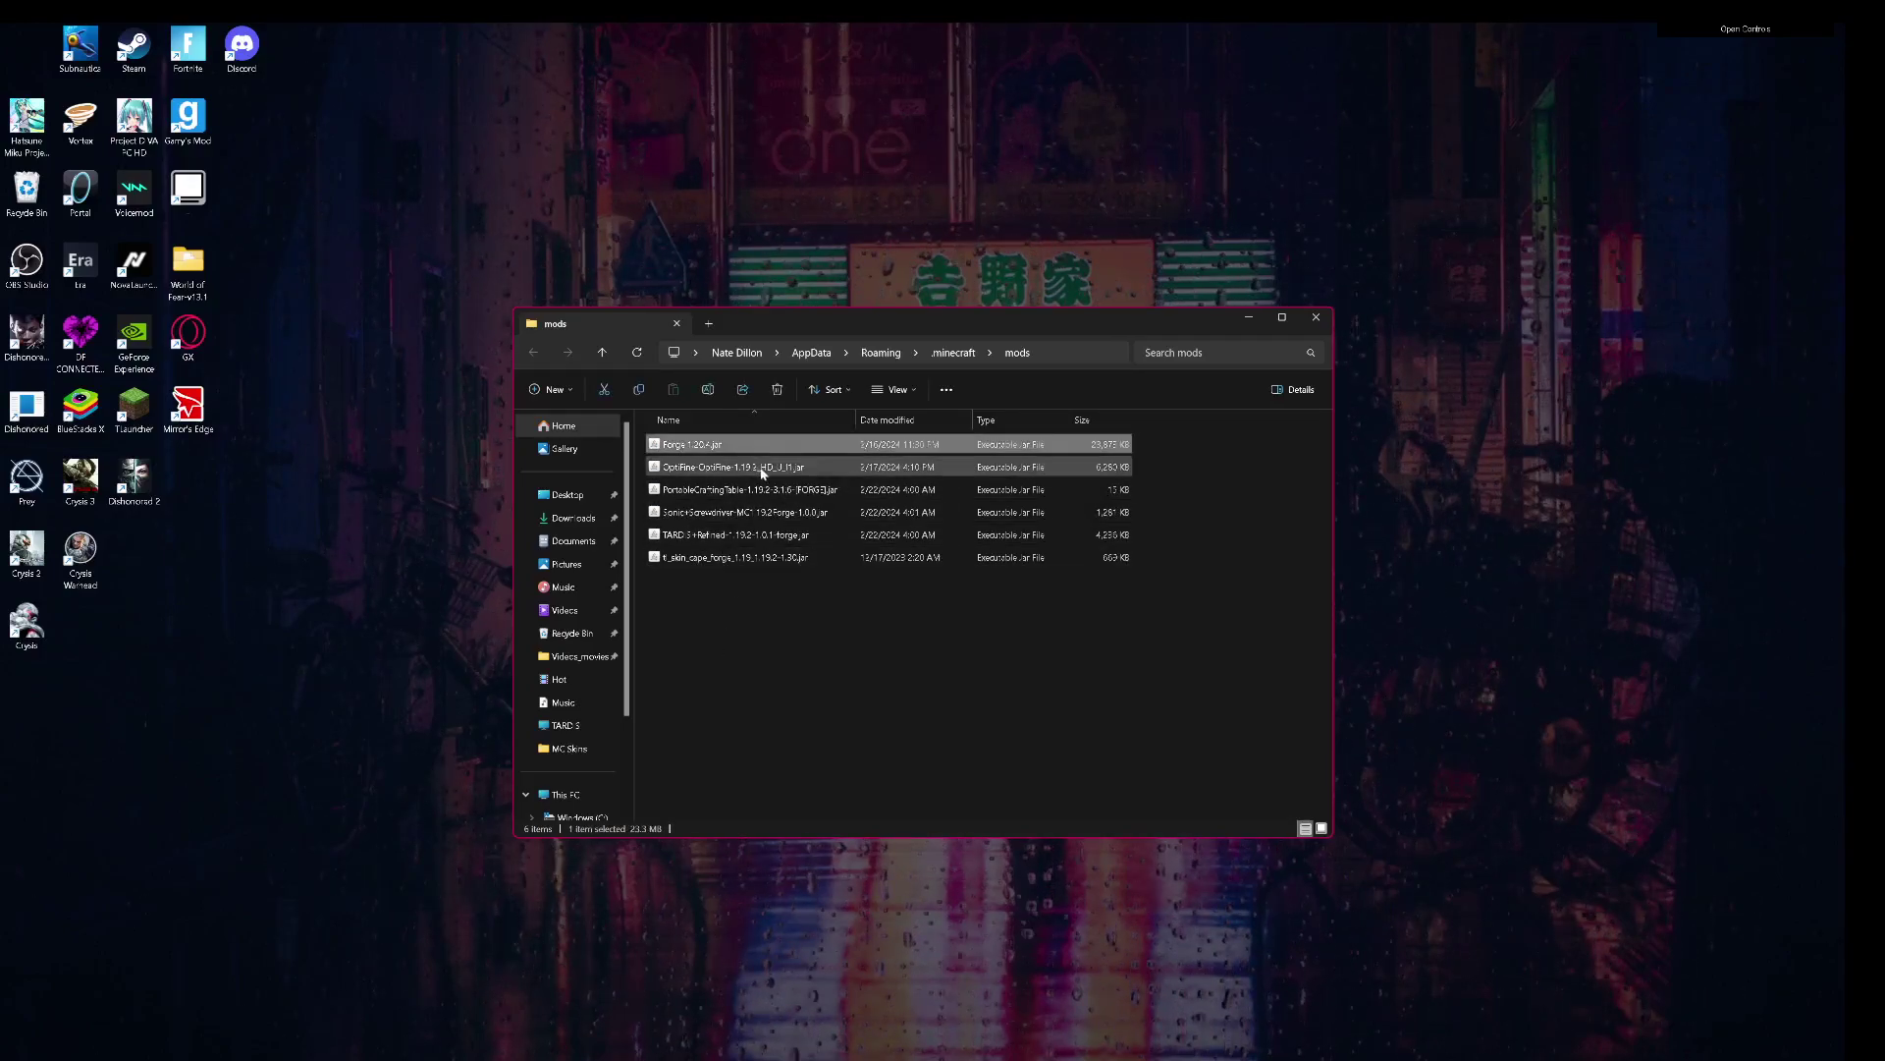
{"action": "left_click", "coordinate": [764, 469]}
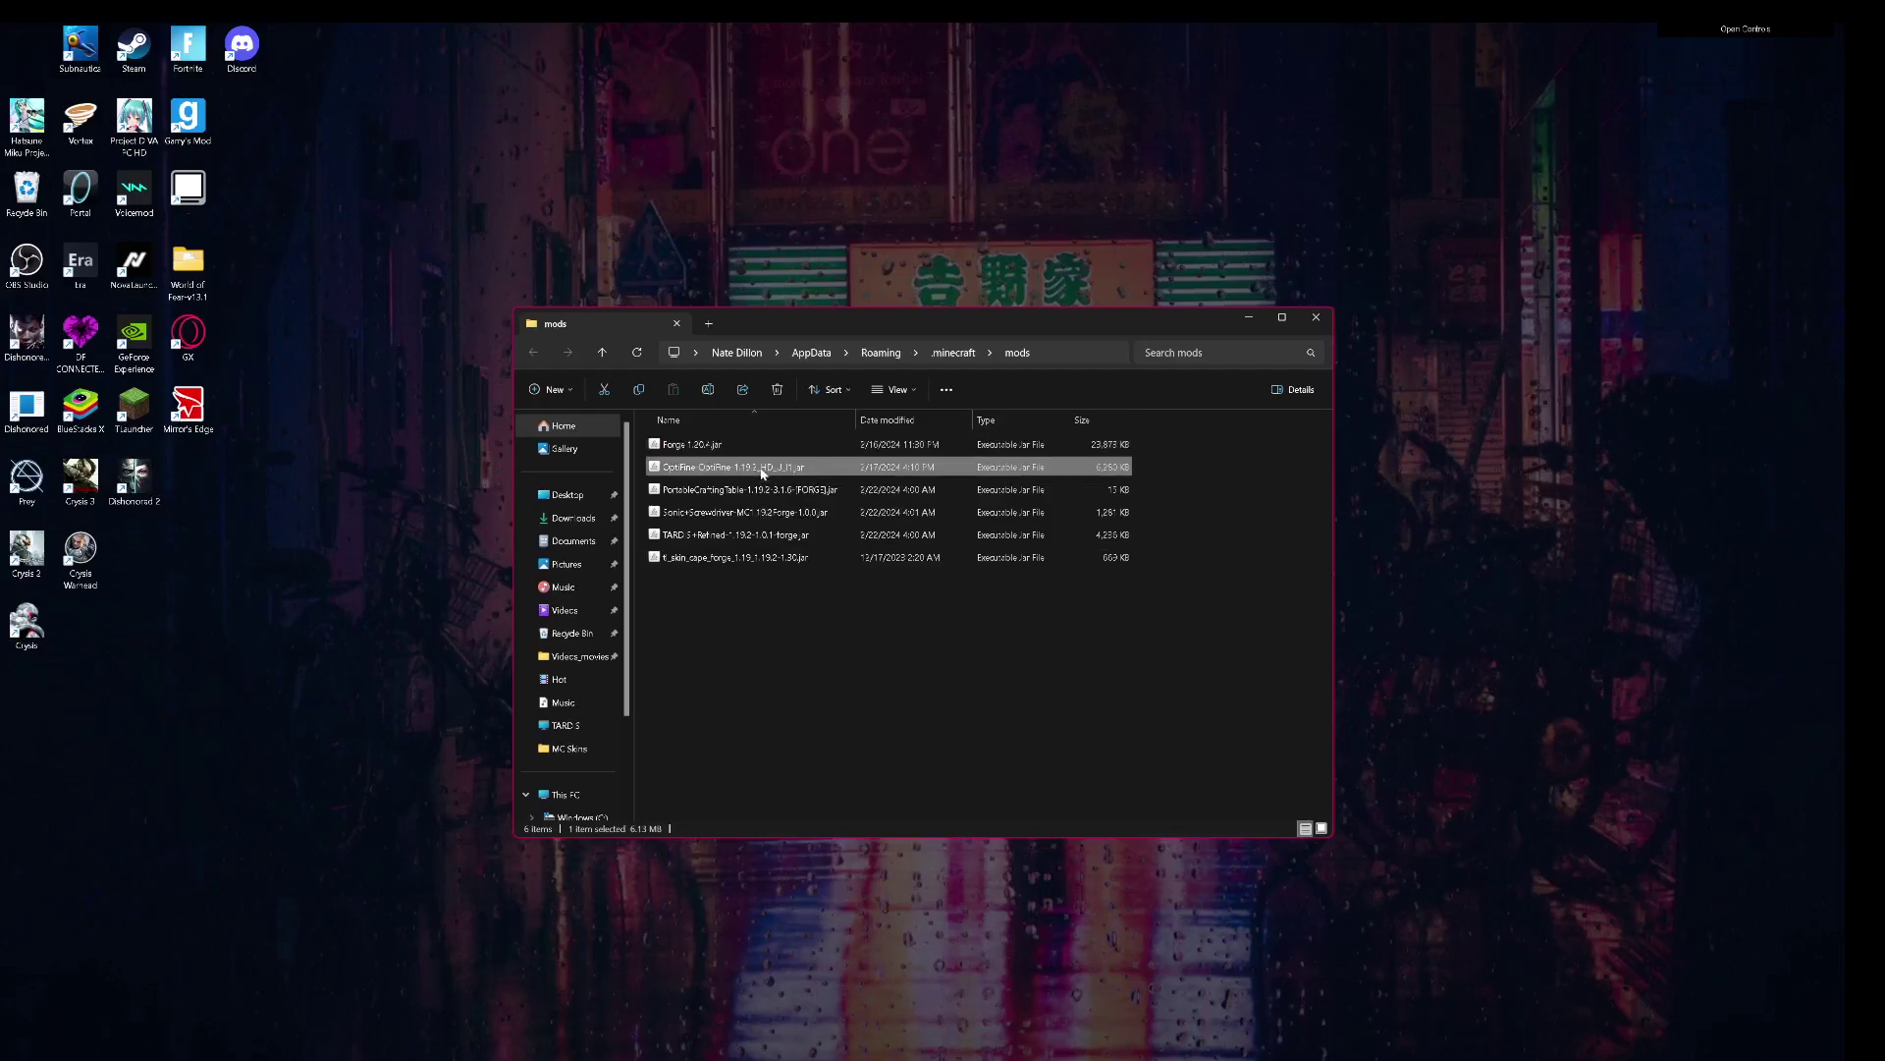
{"action": "left_click", "coordinate": [830, 678]}
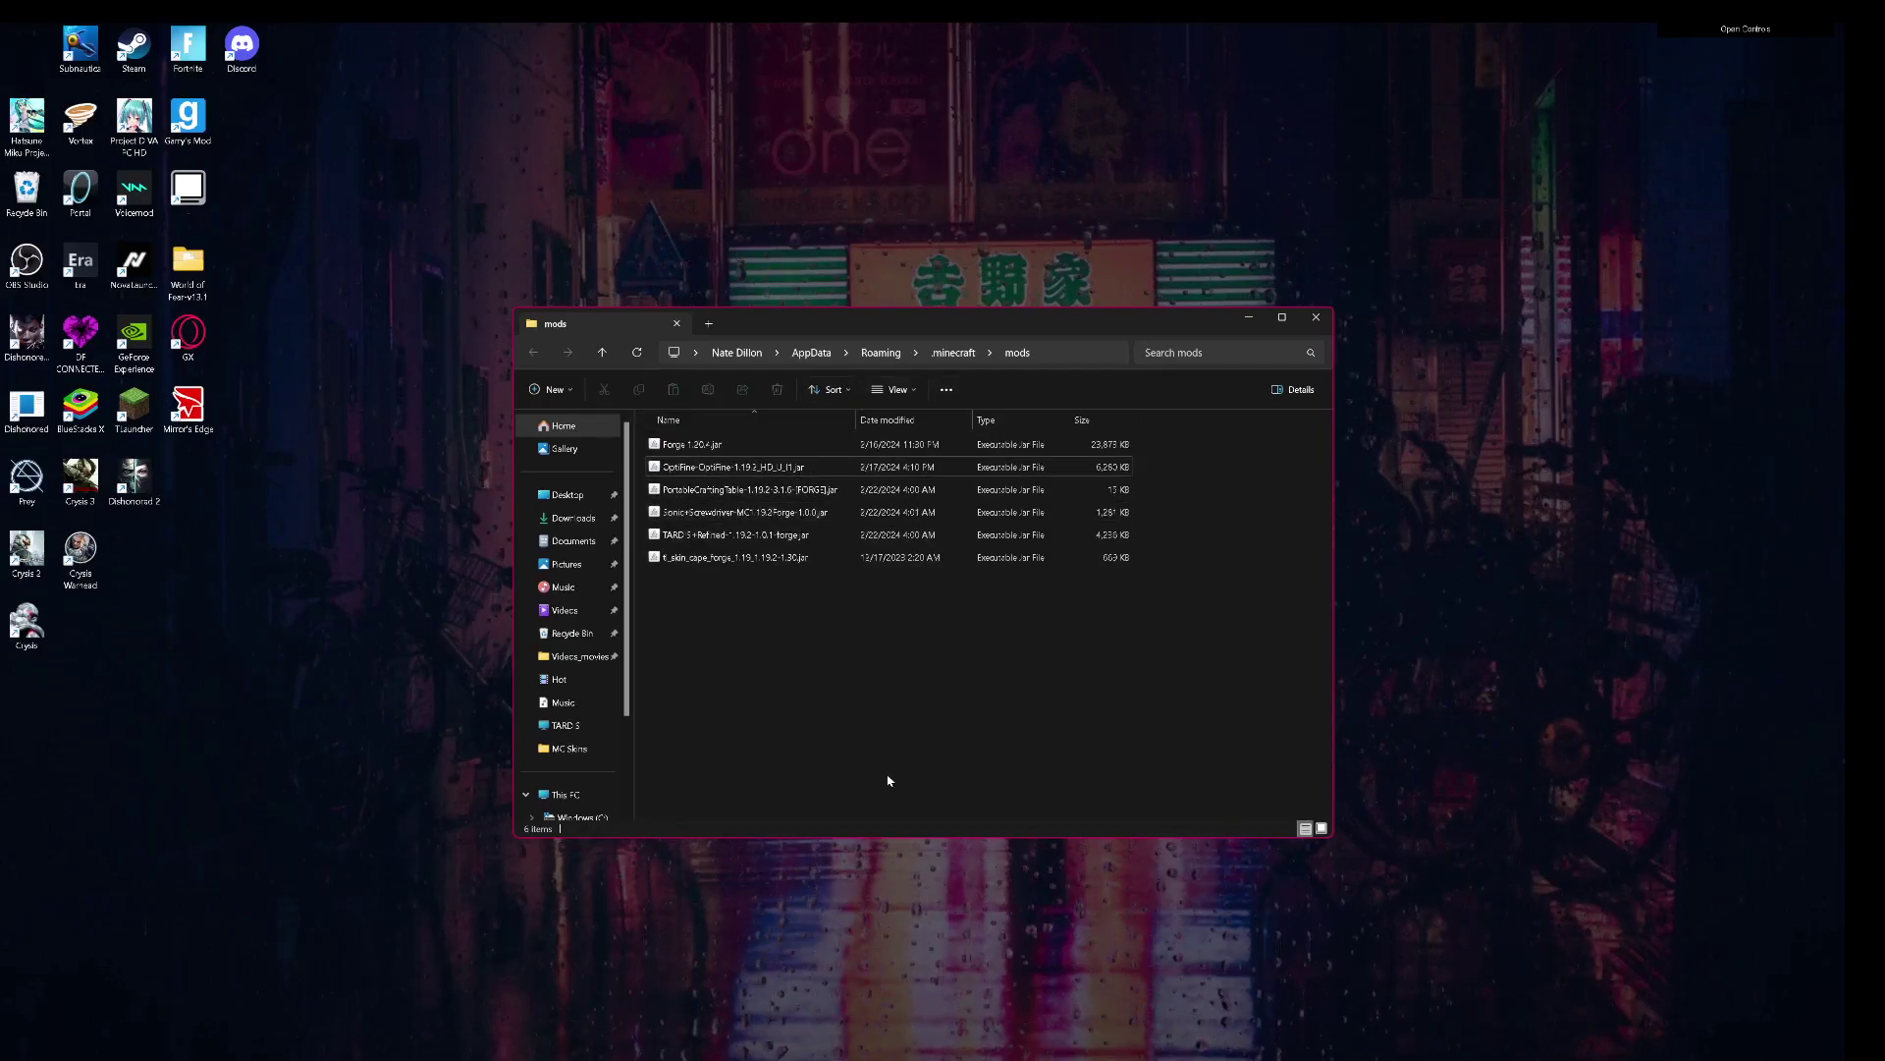
- Switch to Opera and show the CurseForge Minecraft mods page with its mod search
{"action": "key", "text": "alt+Tab"}
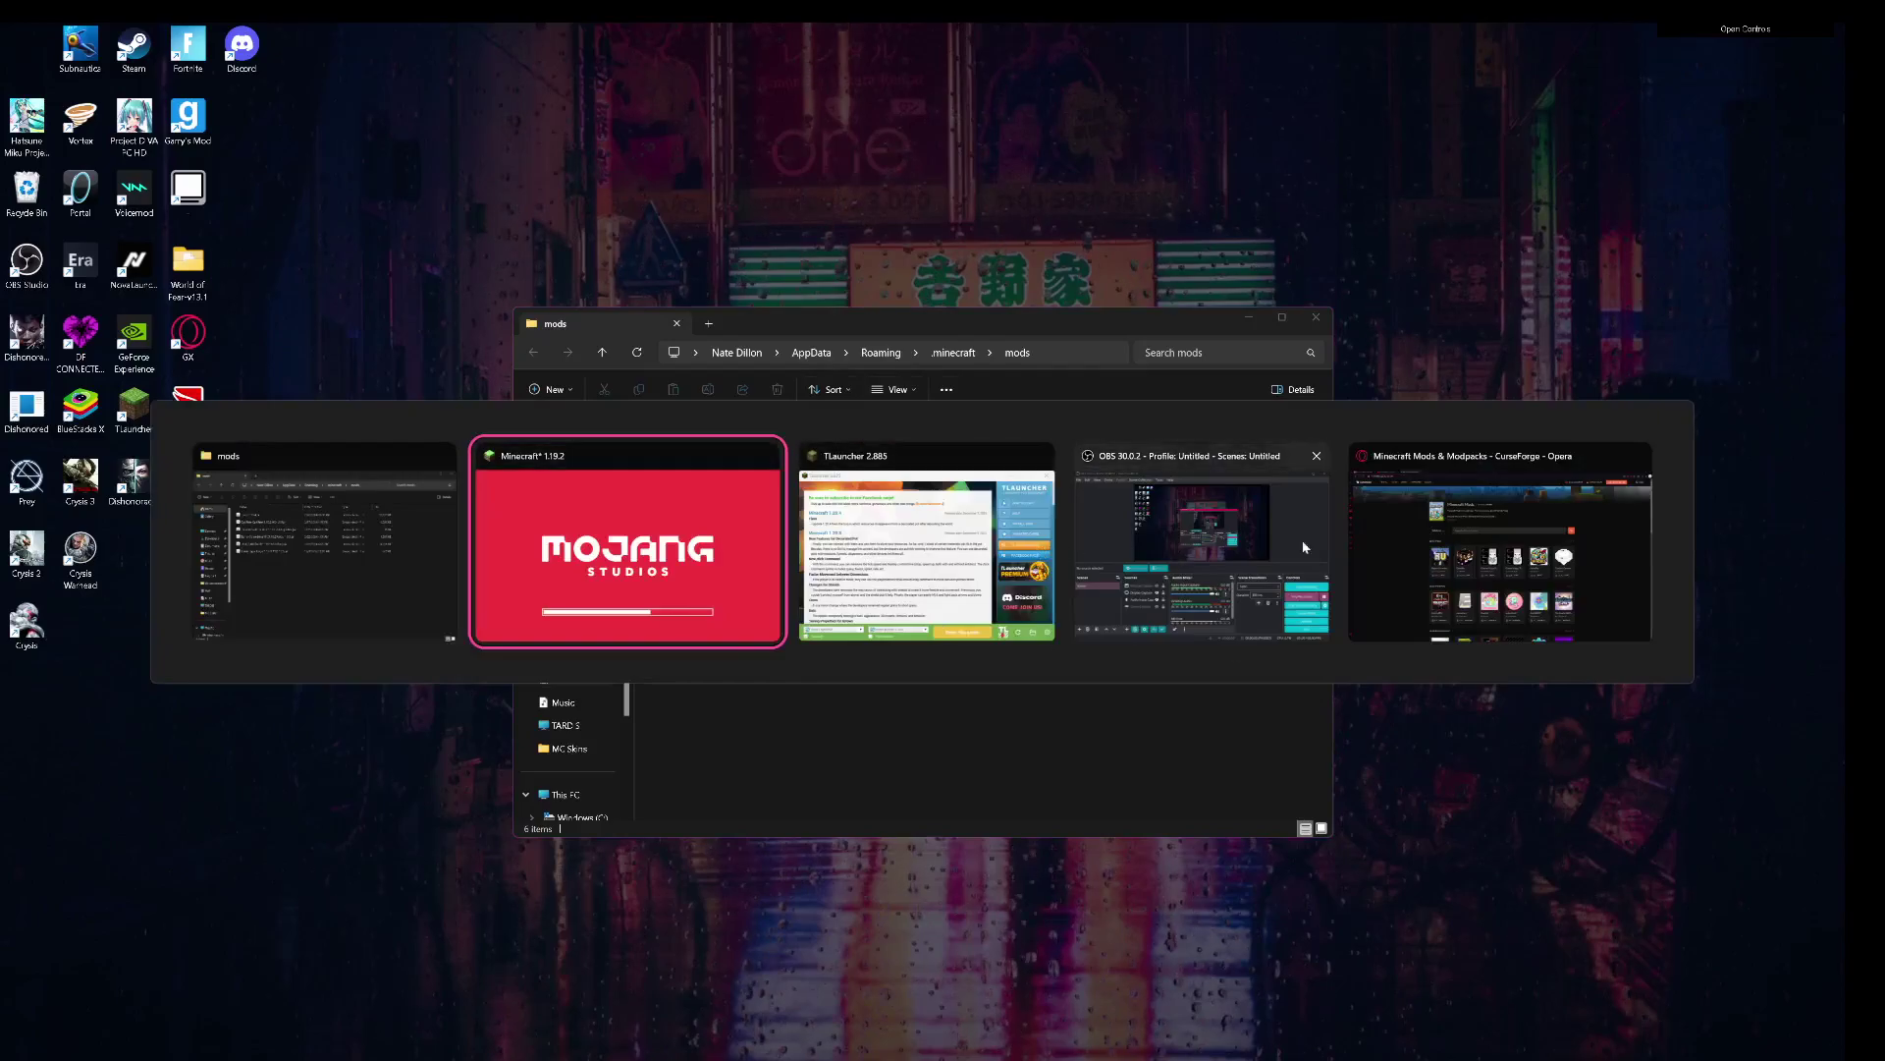
{"action": "left_click", "coordinate": [1501, 550]}
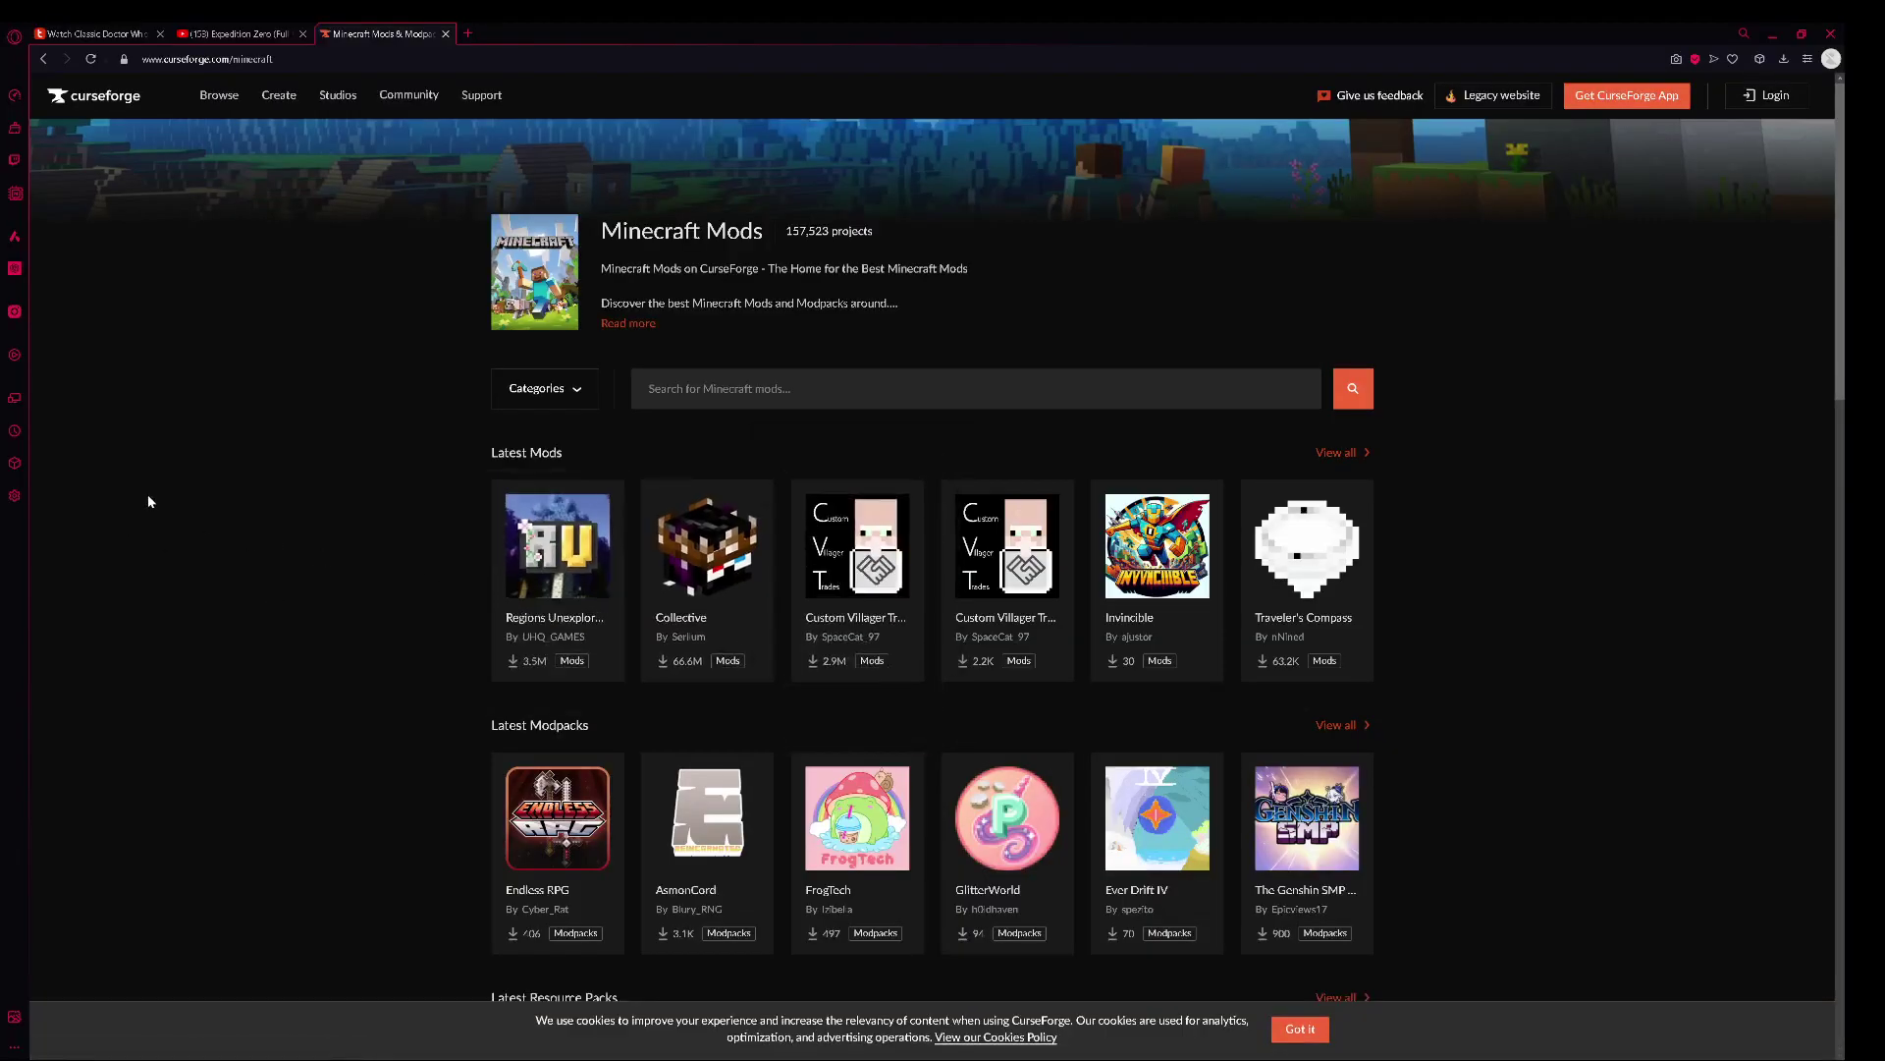
{"action": "left_click", "coordinate": [840, 378]}
- Switch to TLauncher, view its built-in modpack and mod catalogue, and return to its main page
{"action": "key", "text": "alt+Tab"}
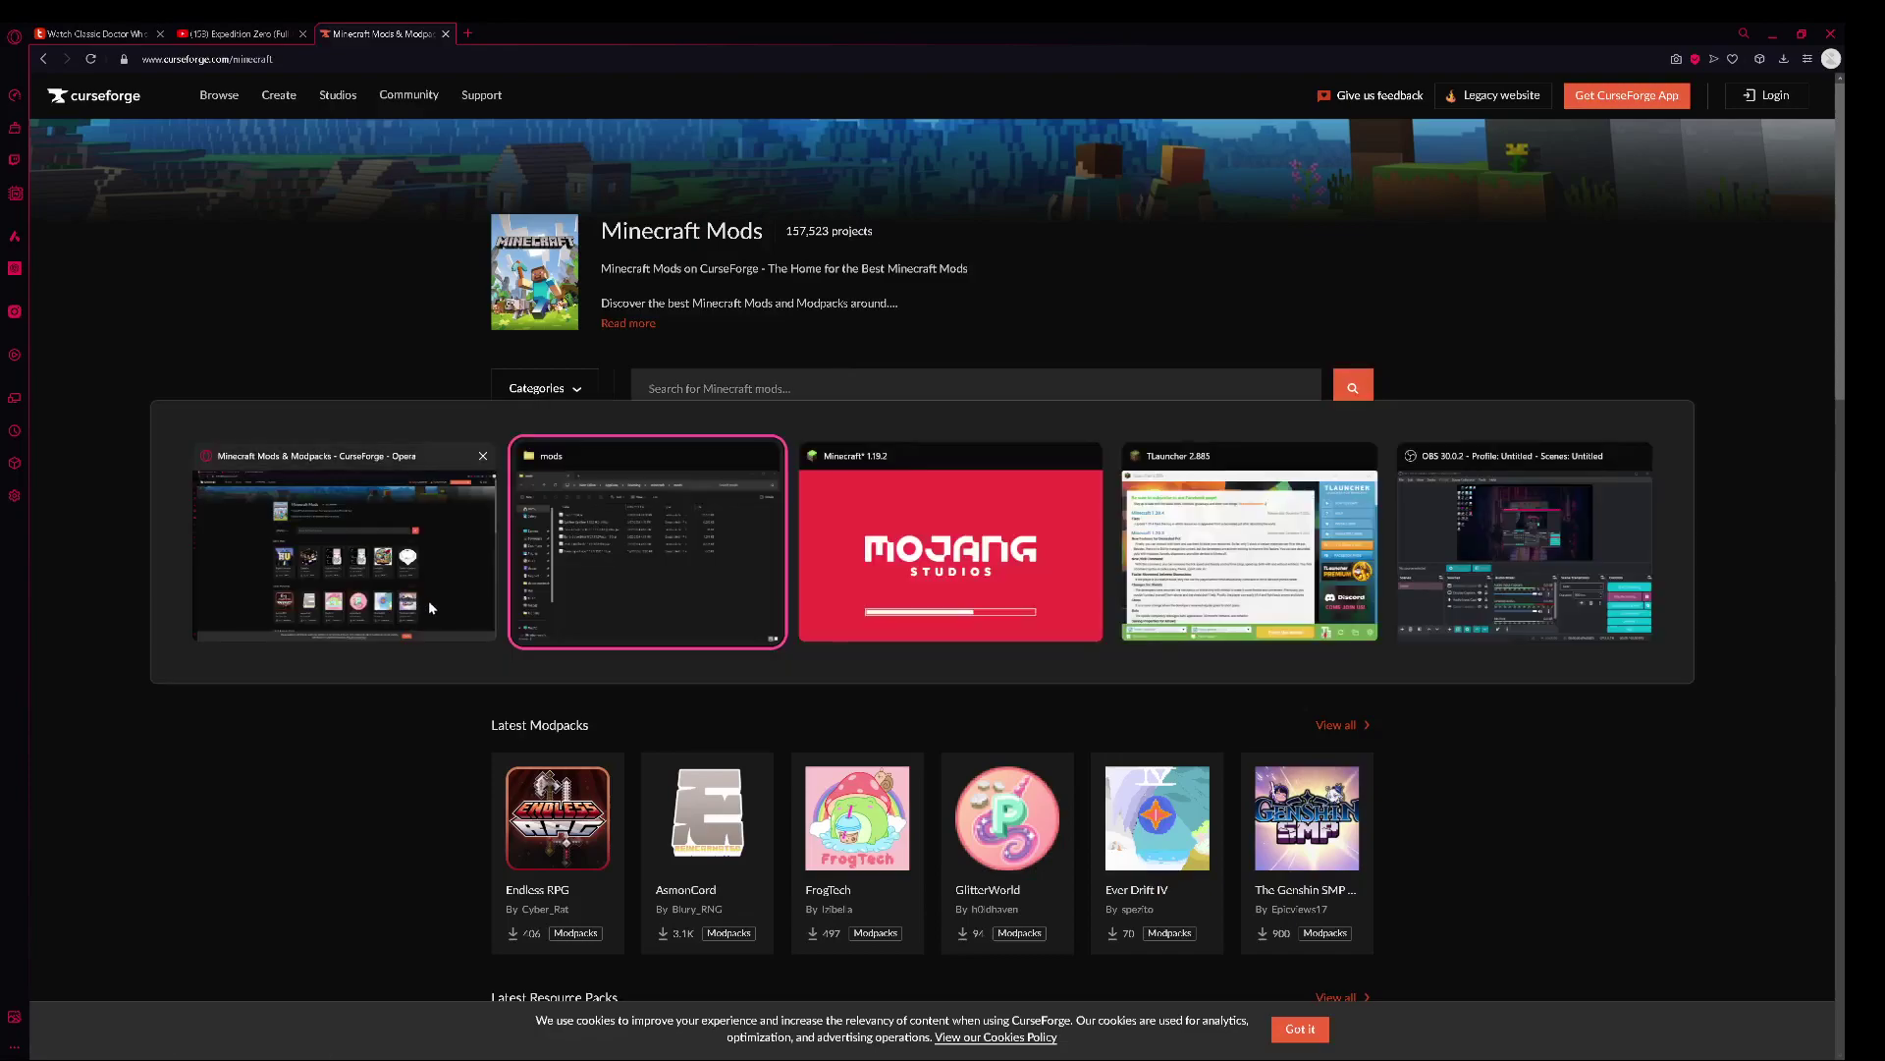
{"action": "left_click", "coordinate": [1247, 550]}
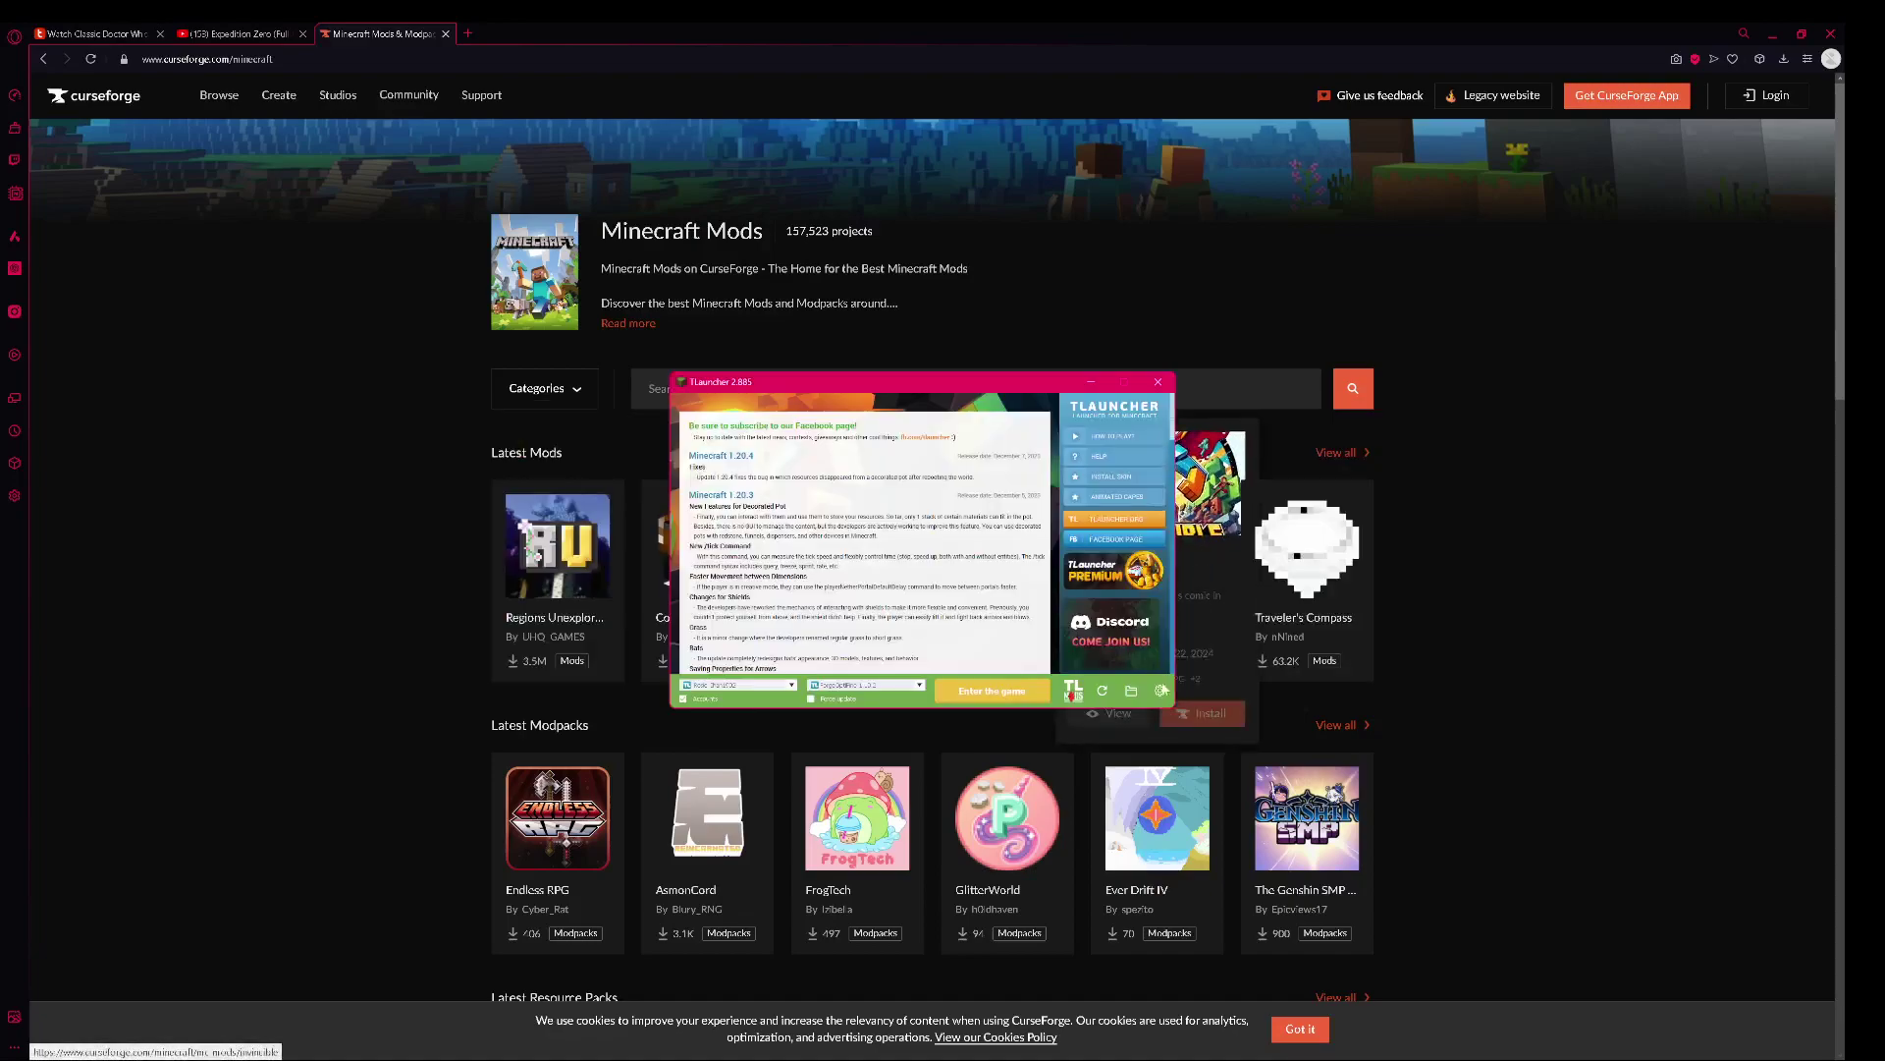
{"action": "left_click", "coordinate": [1071, 695]}
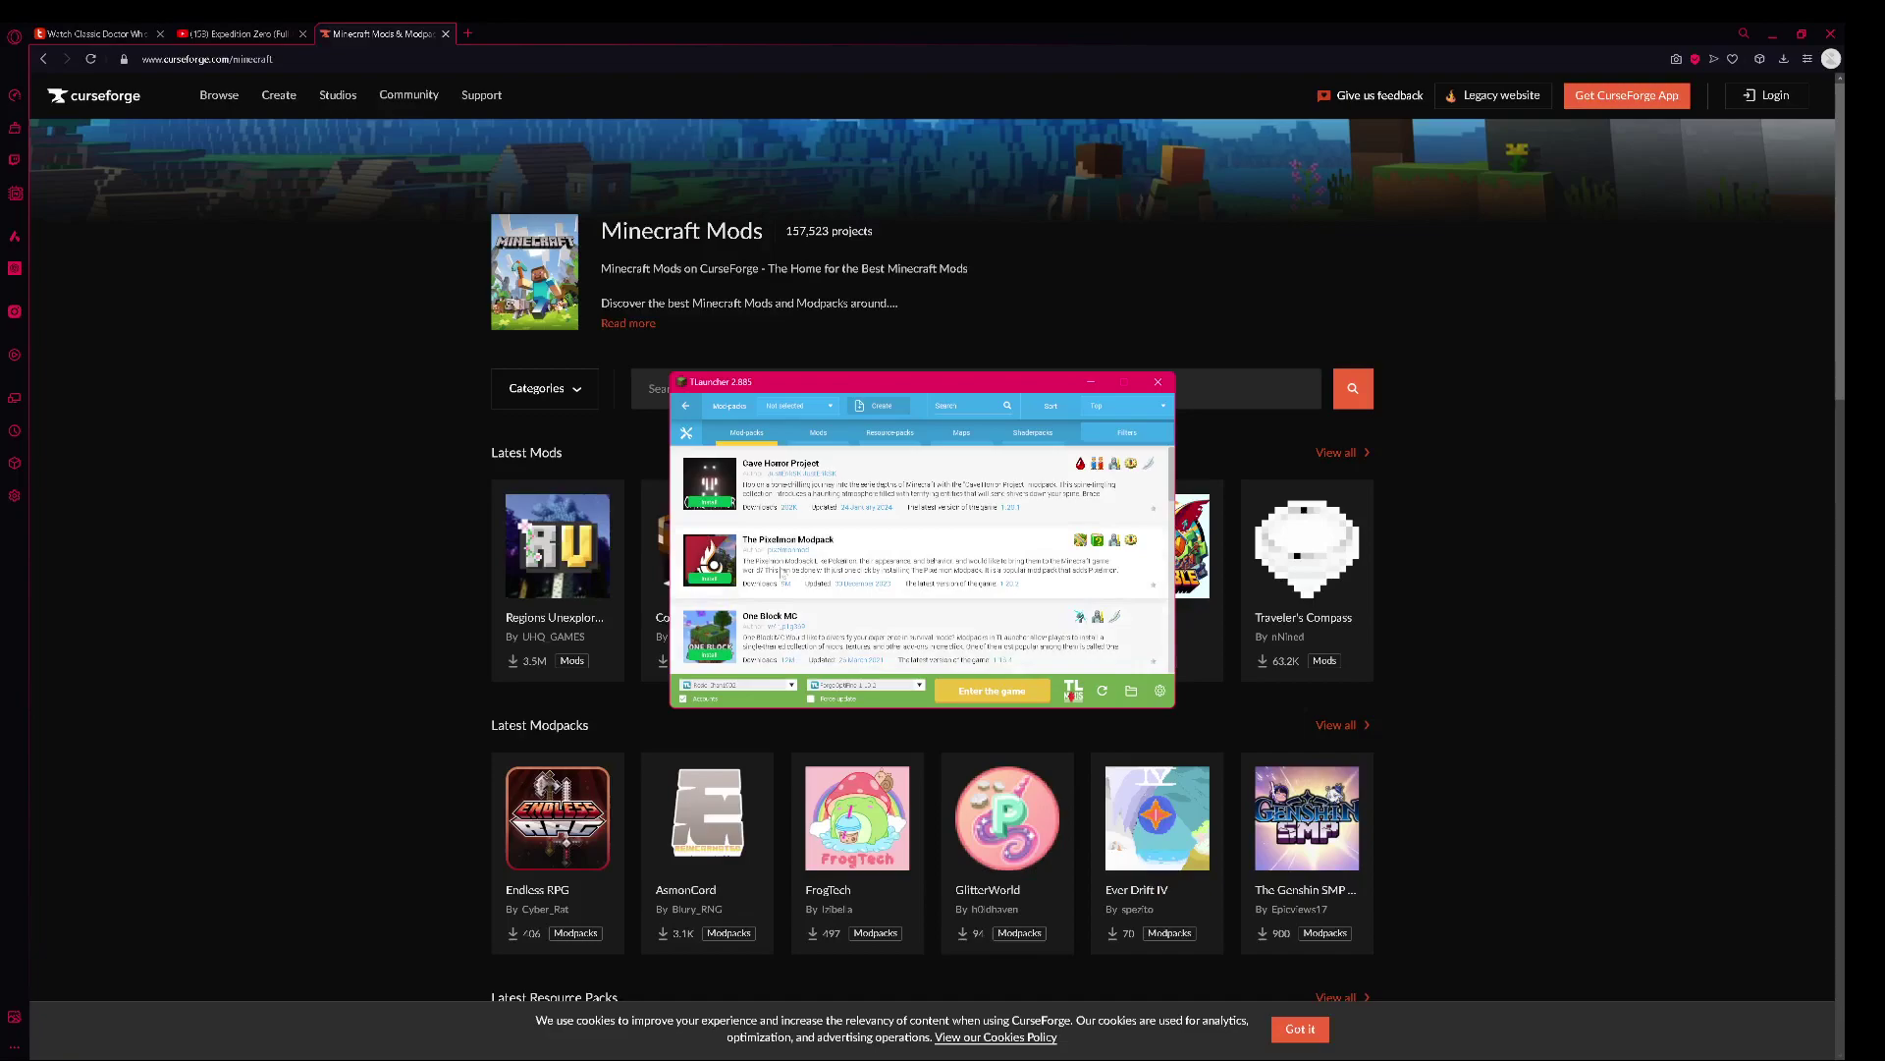
{"action": "left_click", "coordinate": [687, 408]}
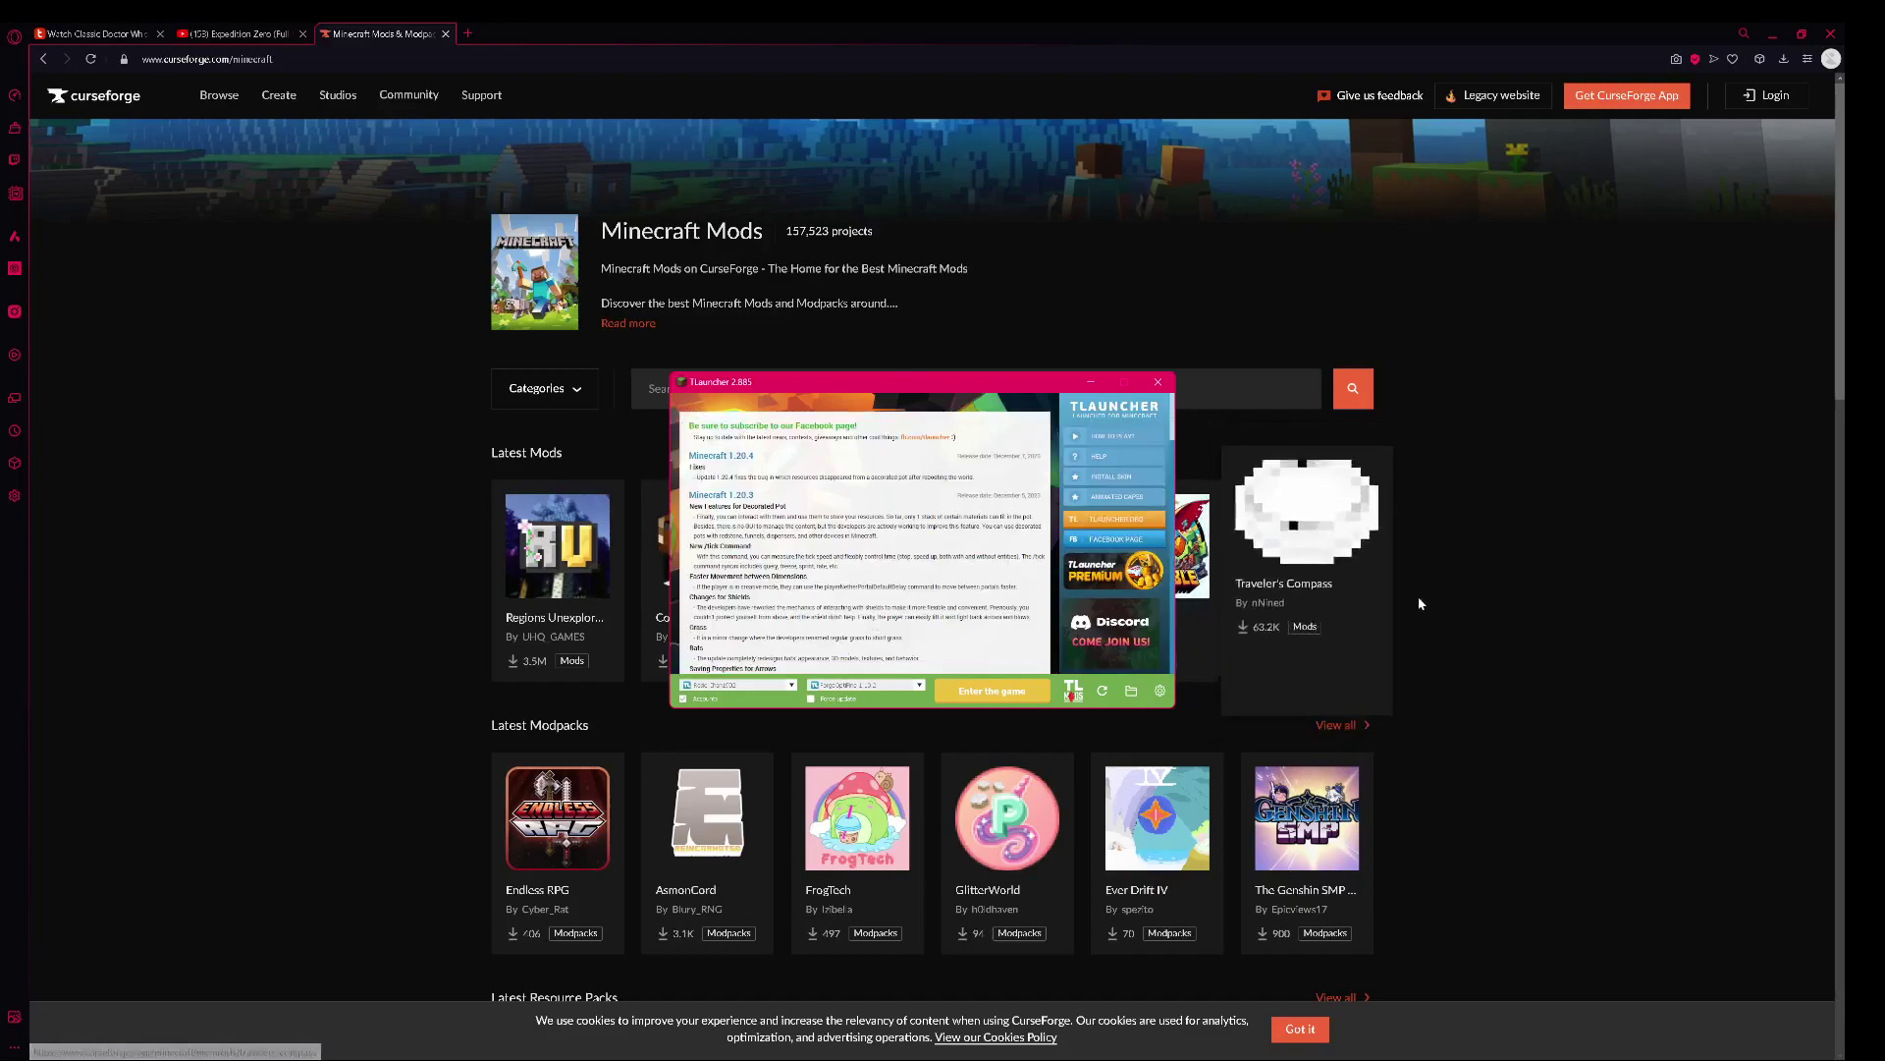
- Bring the mods folder window in front of the CurseForge page
{"action": "left_click", "coordinate": [1578, 573]}
{"action": "key", "text": "alt+Tab"}
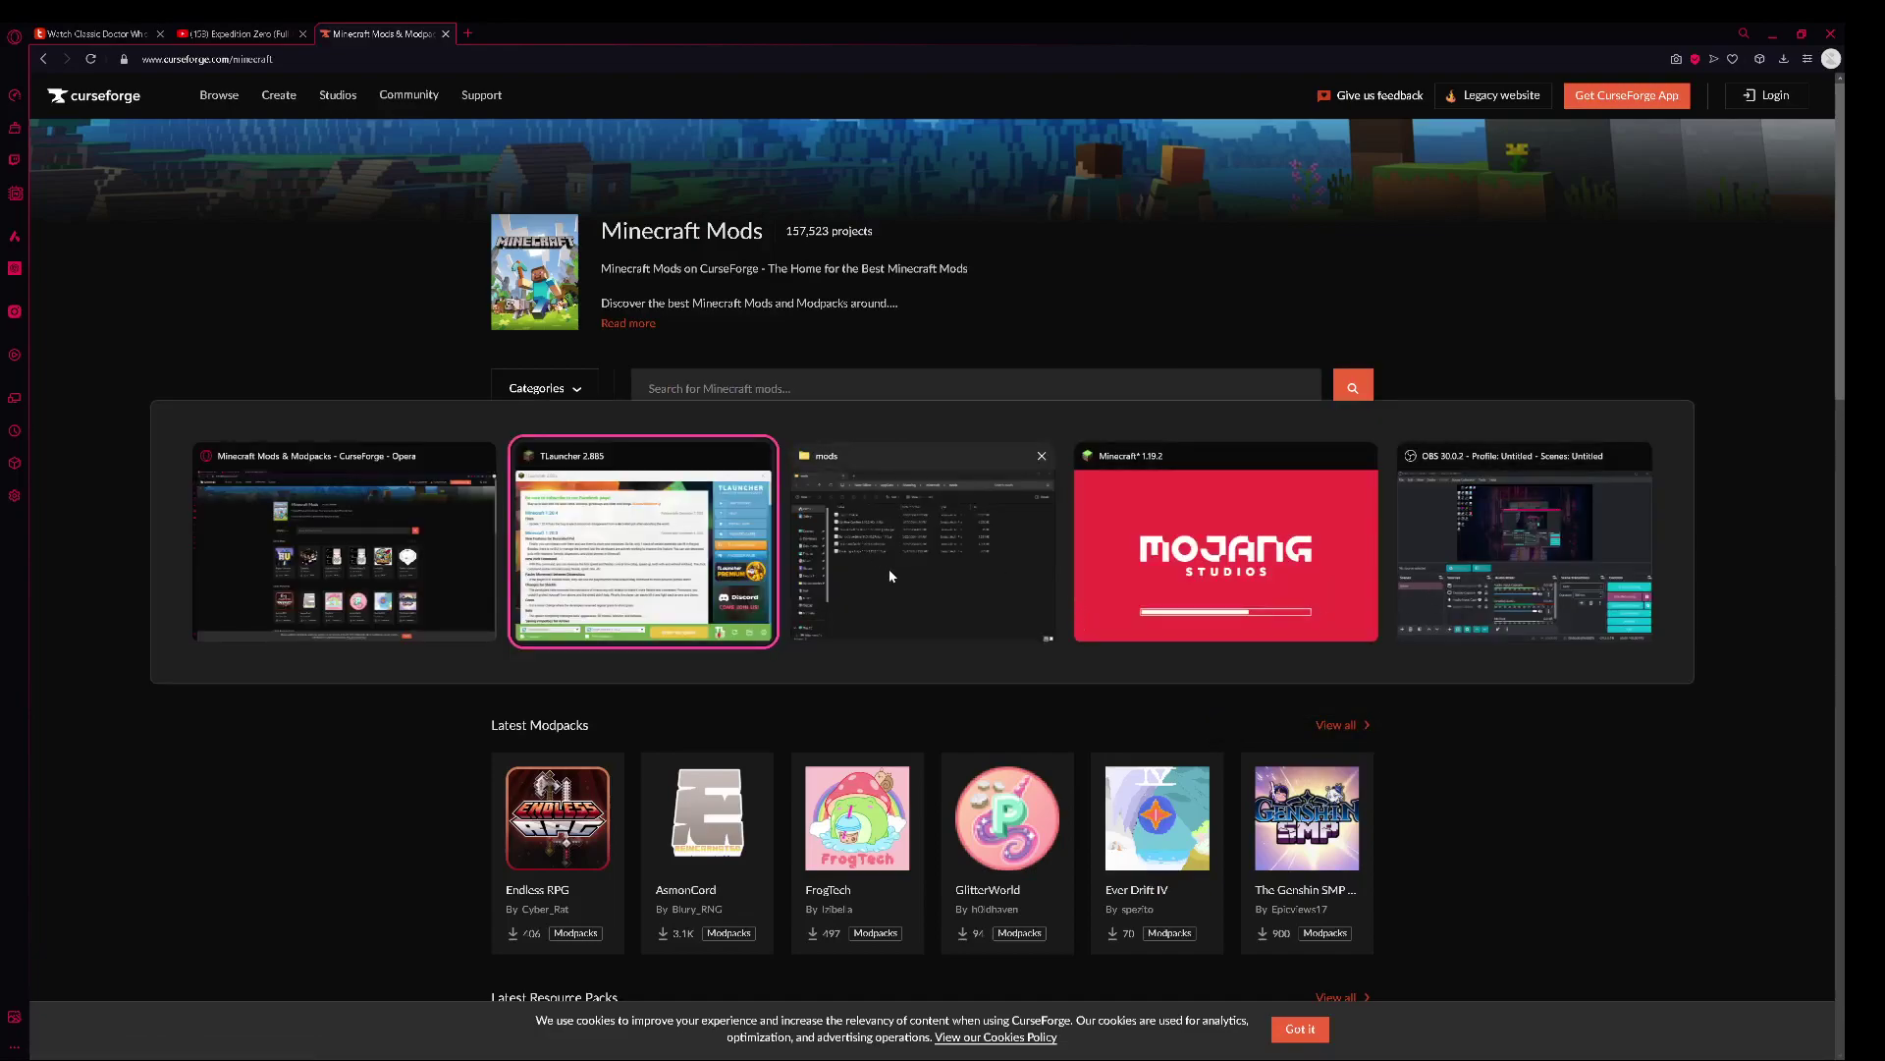
{"action": "left_click", "coordinate": [939, 581]}
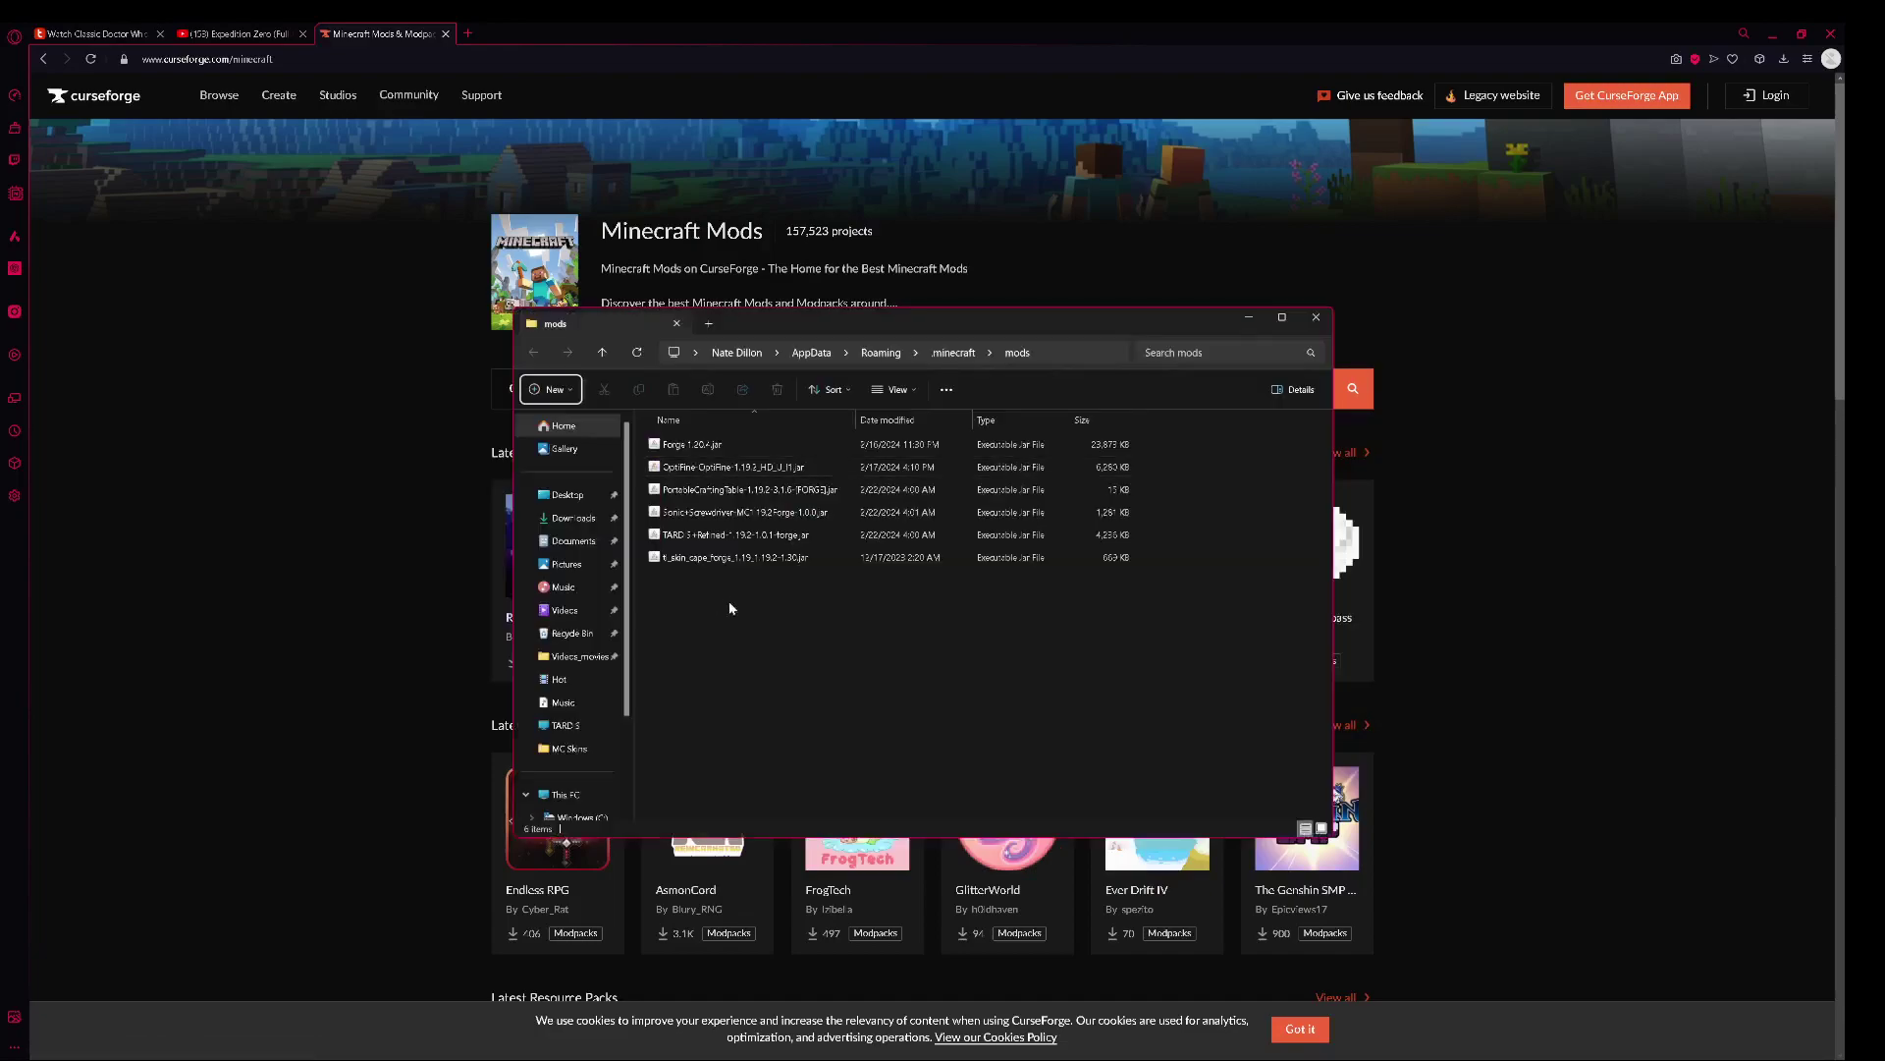
- Switch back to Opera and search CurseForge's Minecraft mods for "Sonic screwdriver"
{"action": "key", "text": "super+d"}
{"action": "key", "text": "alt+Tab"}
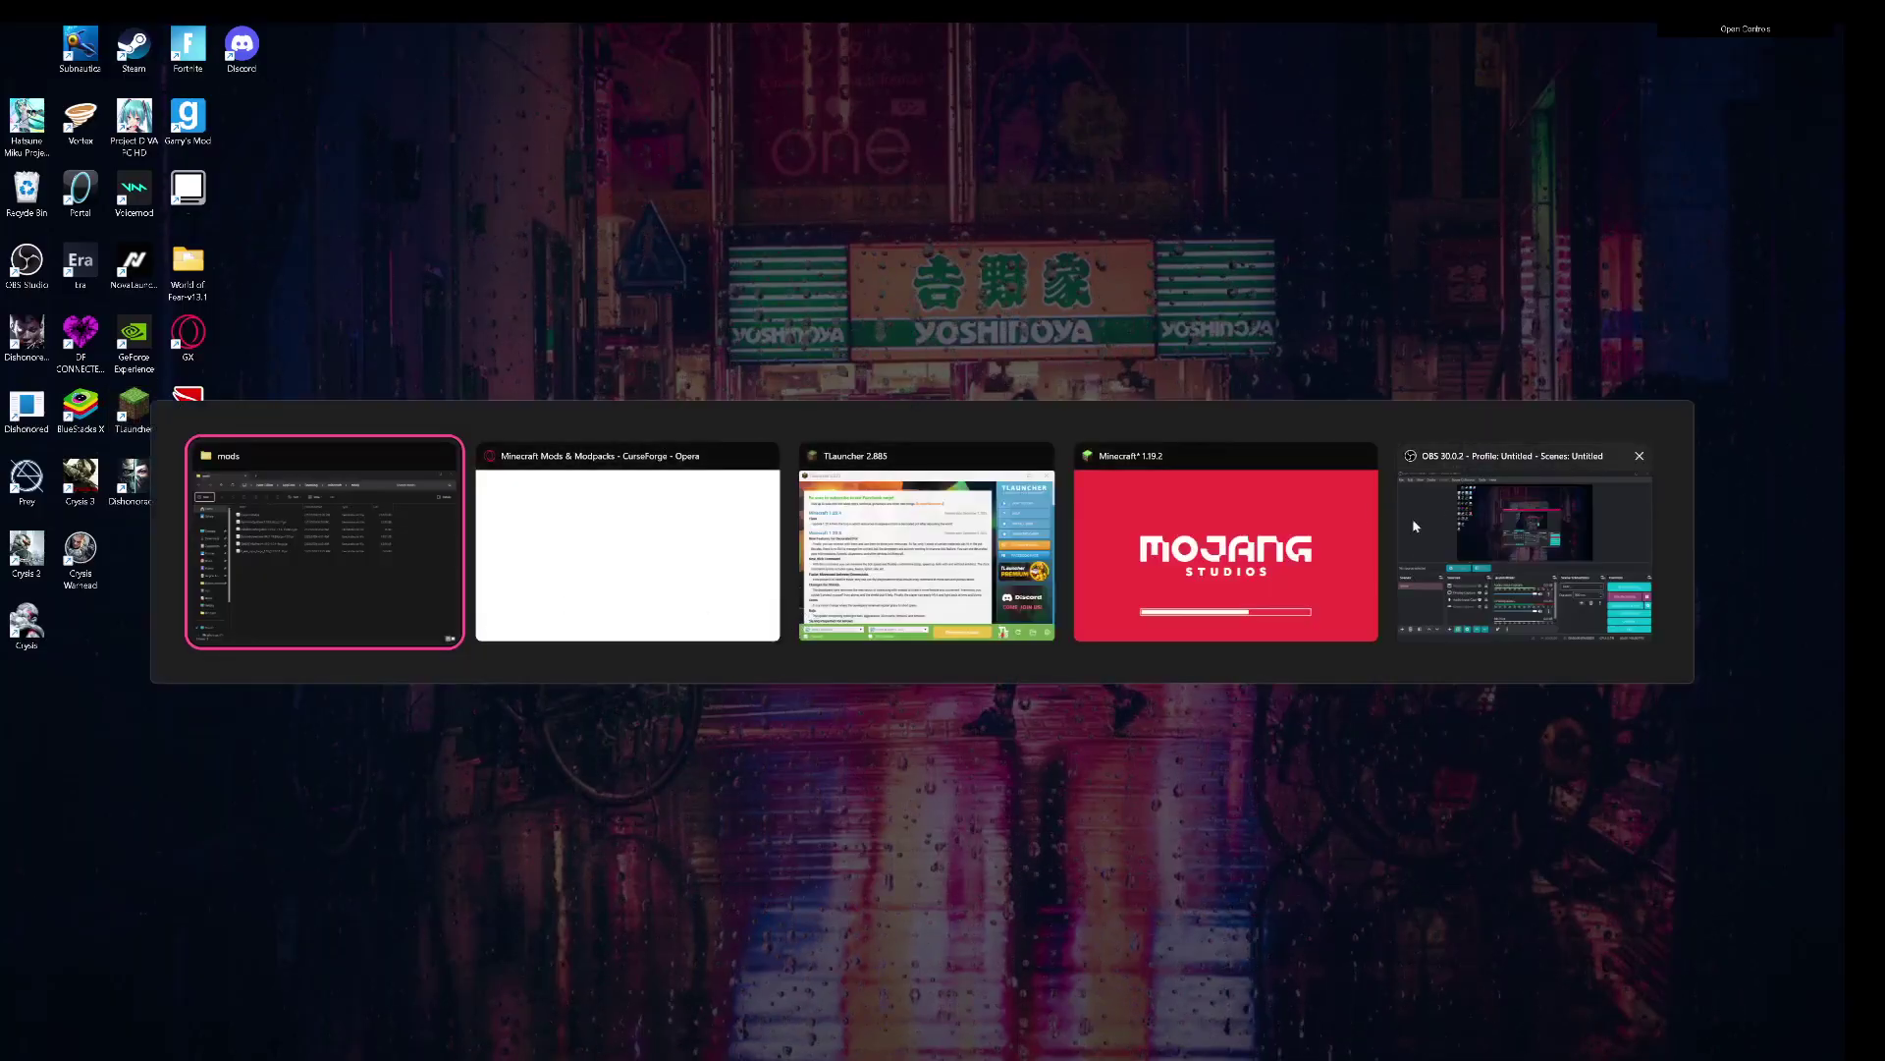
{"action": "left_click", "coordinate": [680, 524]}
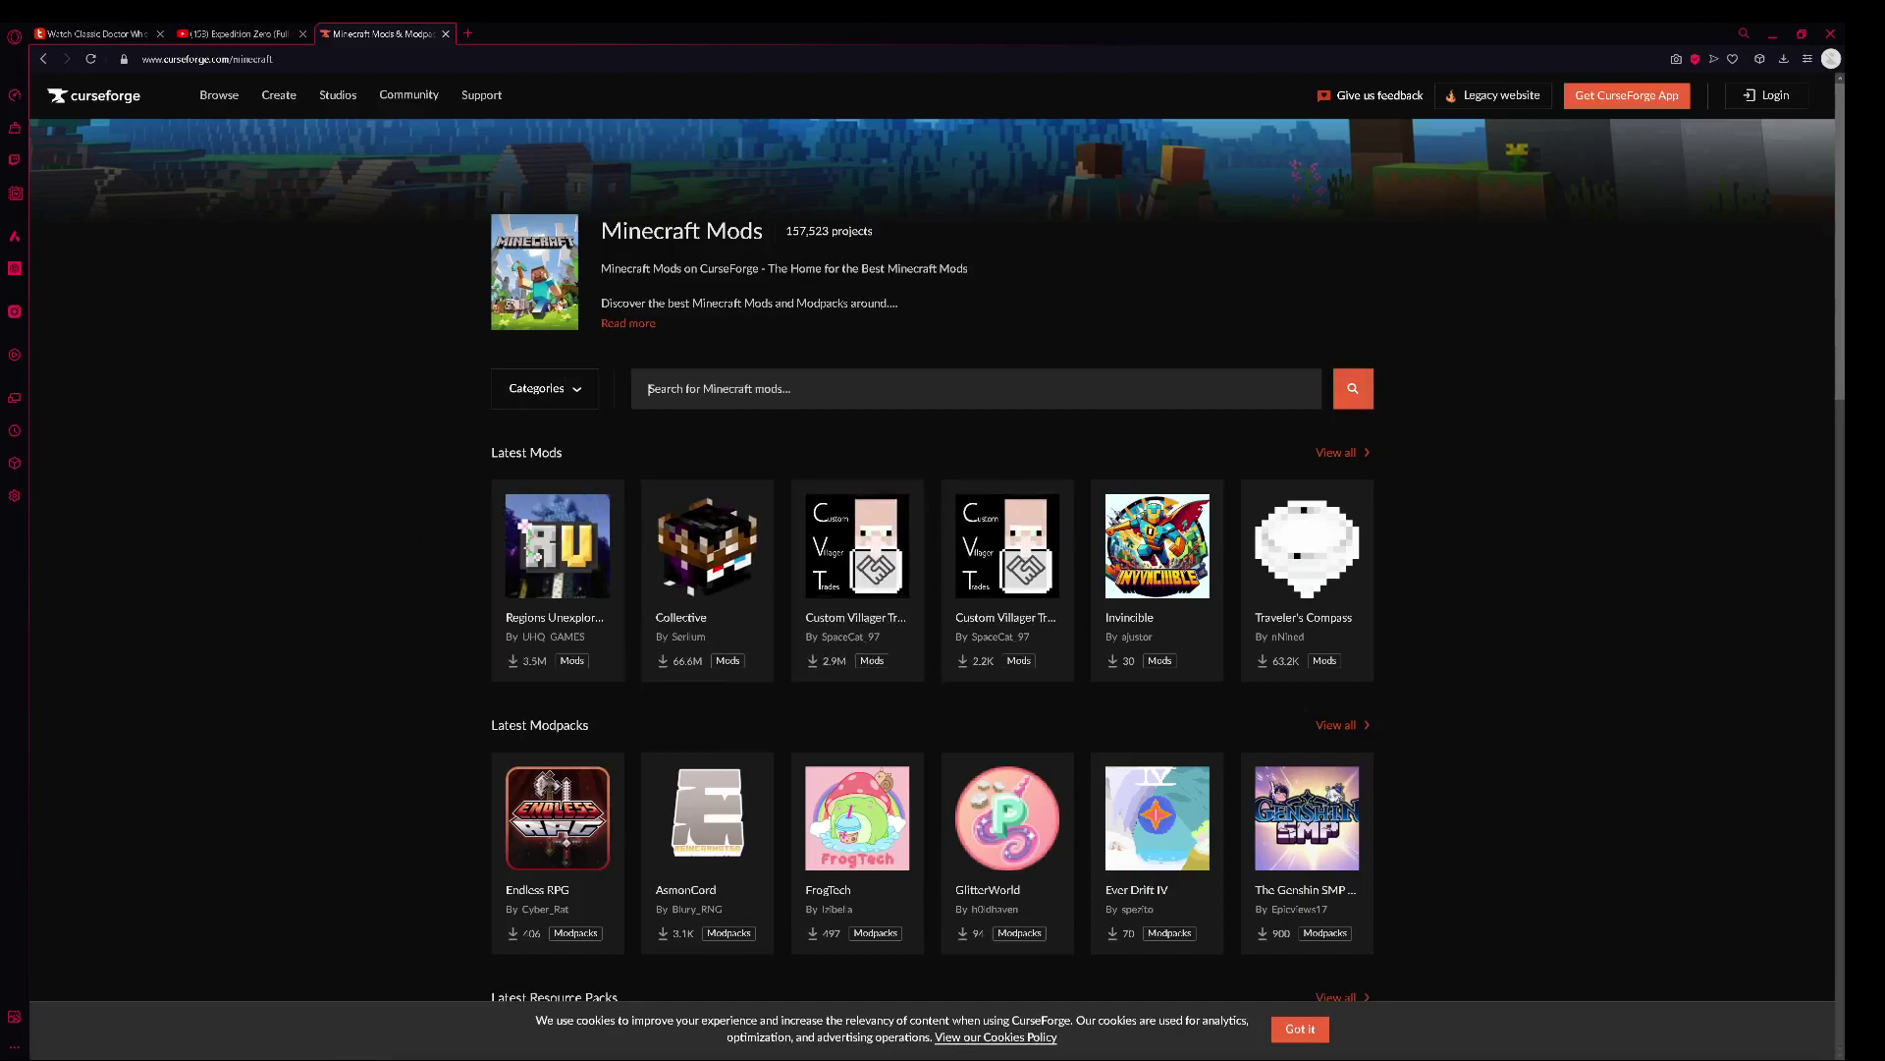
{"action": "type", "text": "Sonic screwdr"}
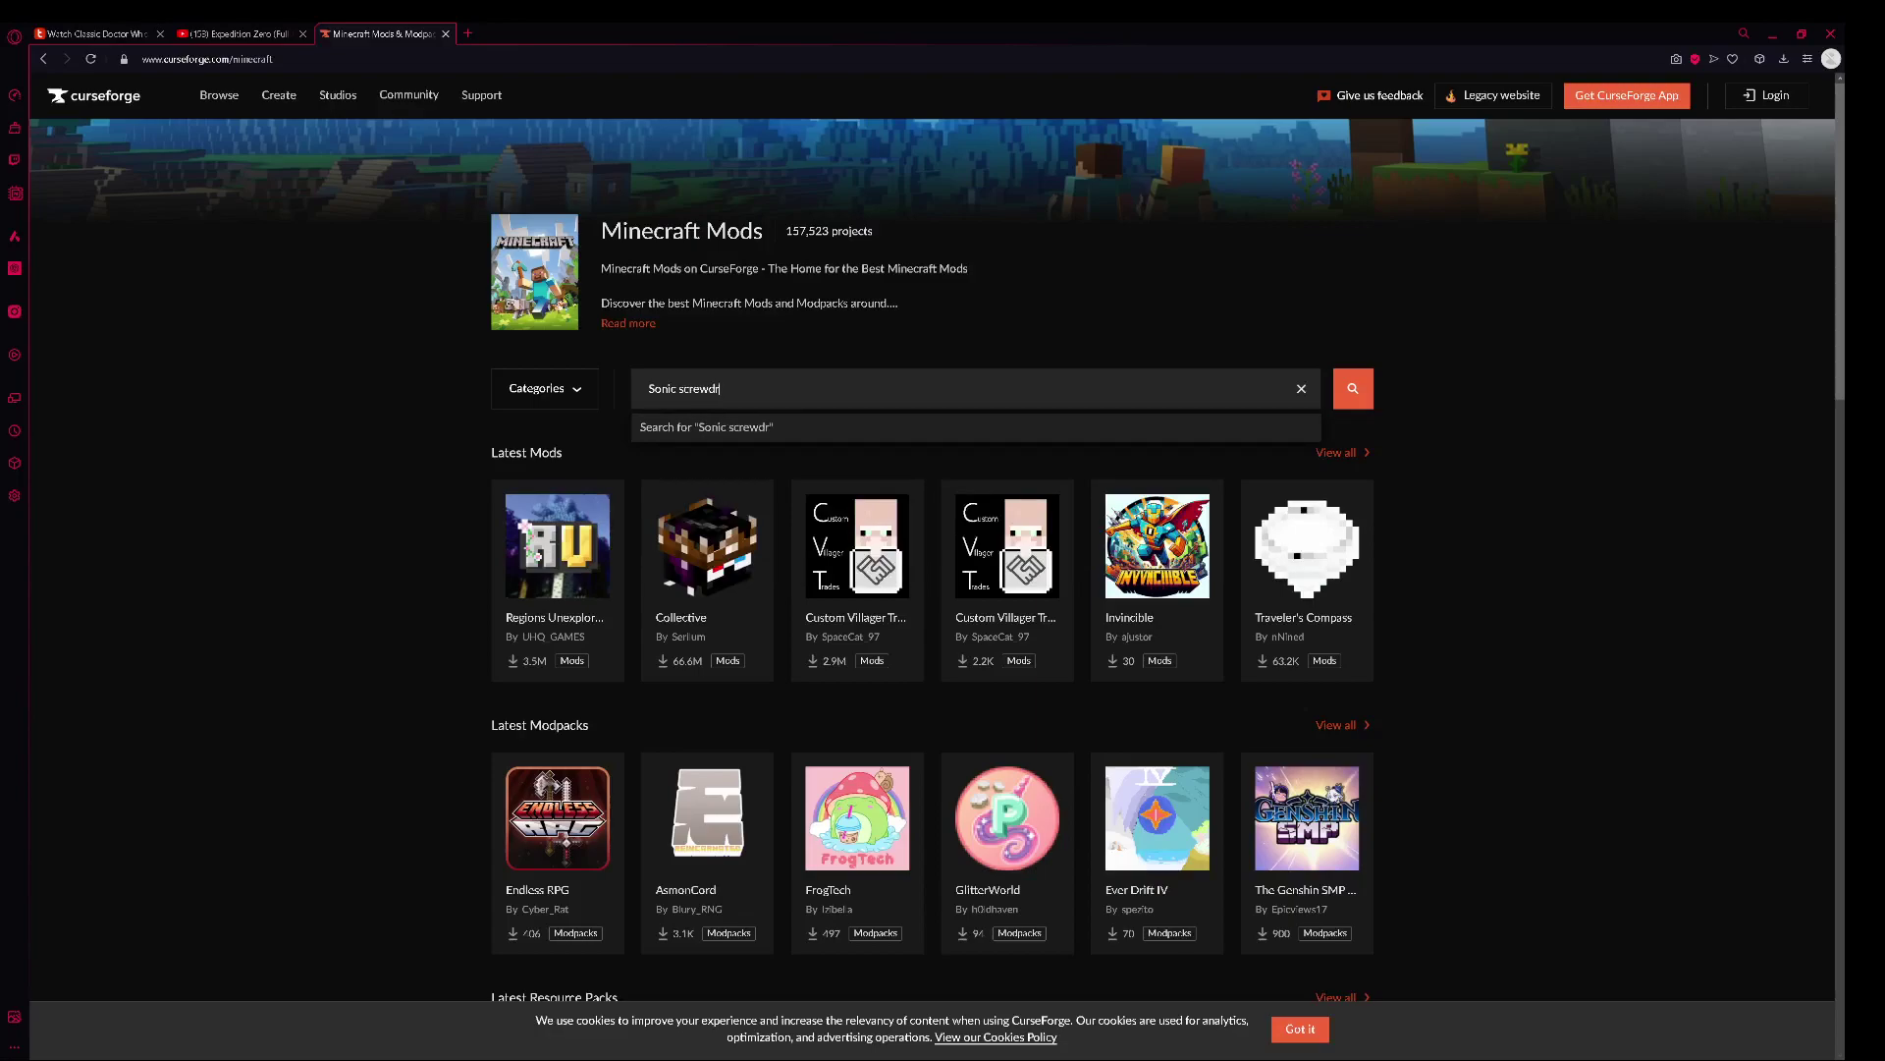
{"action": "type", "text": "er"}
{"action": "key", "text": "Return"}
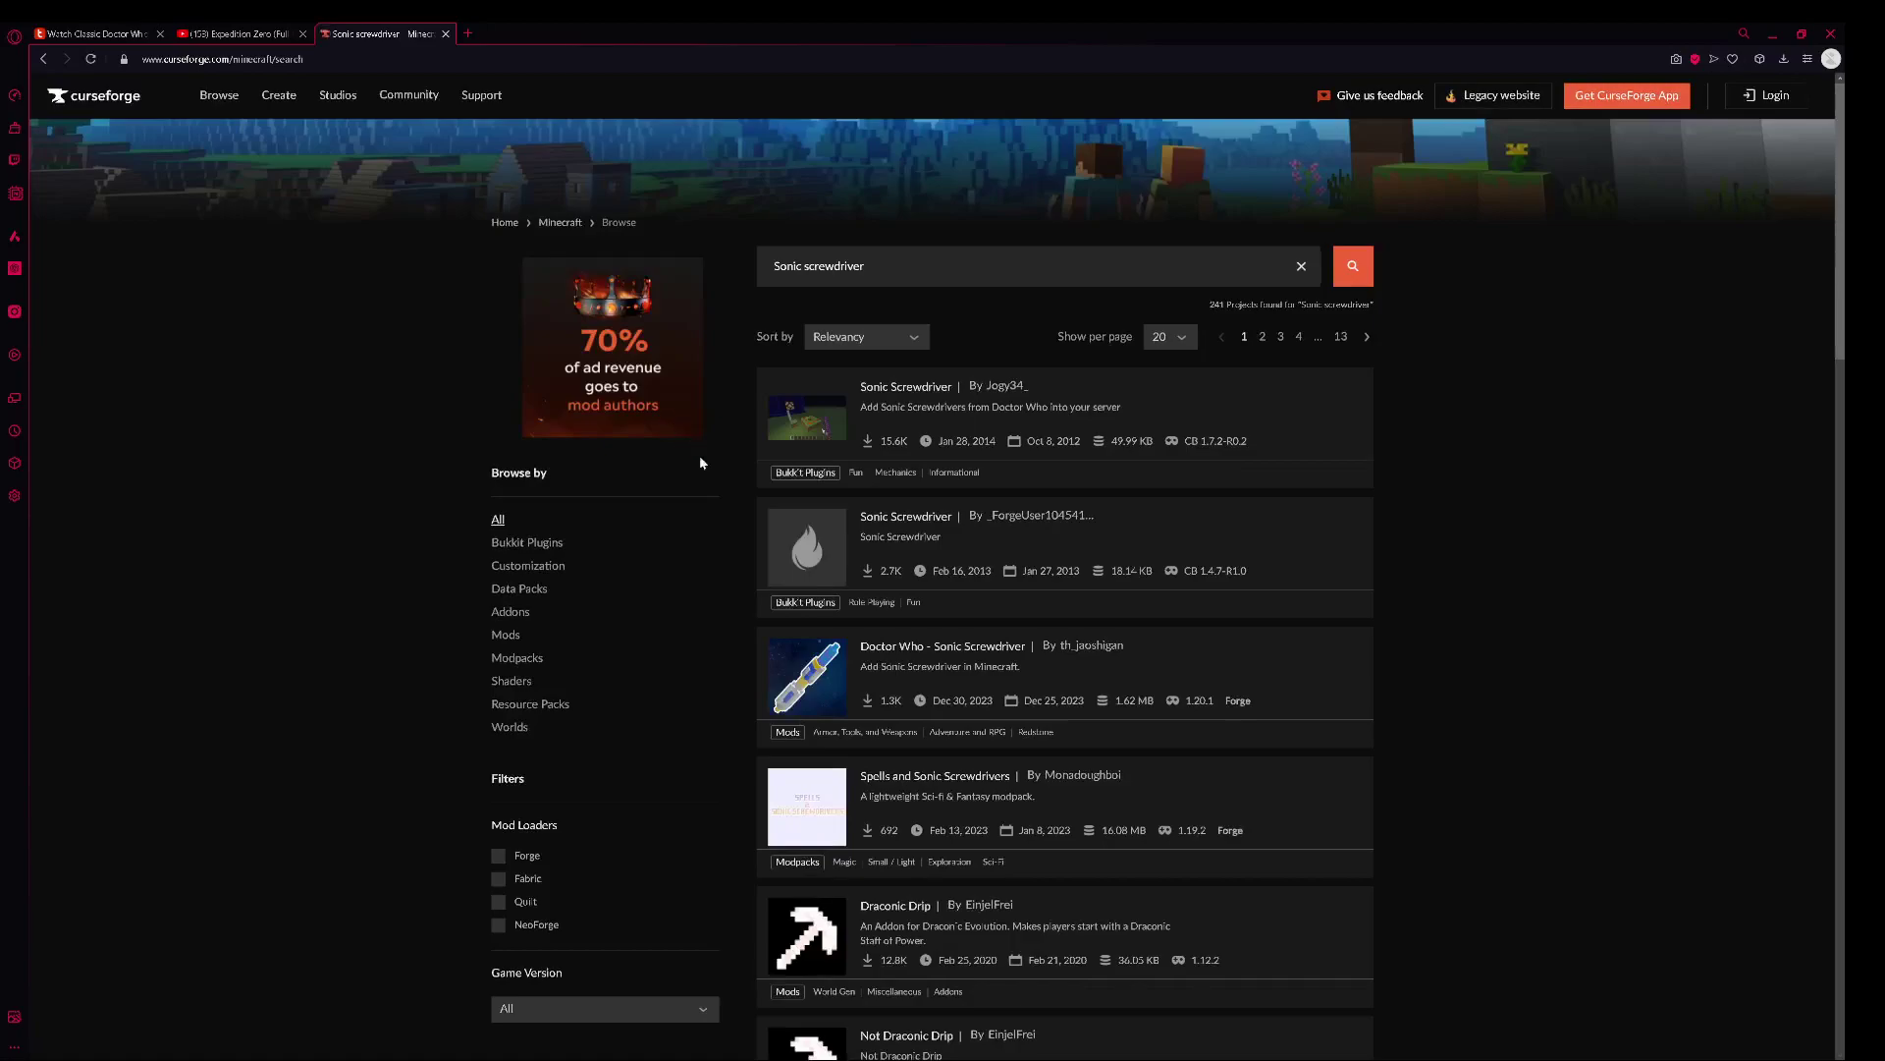
- Download the "Doctor Who - Sonic Screwdriver" mod and save its jar file to the Downloads folder
{"action": "scroll", "coordinate": [1441, 561], "scroll_direction": "down", "scroll_amount": 1}
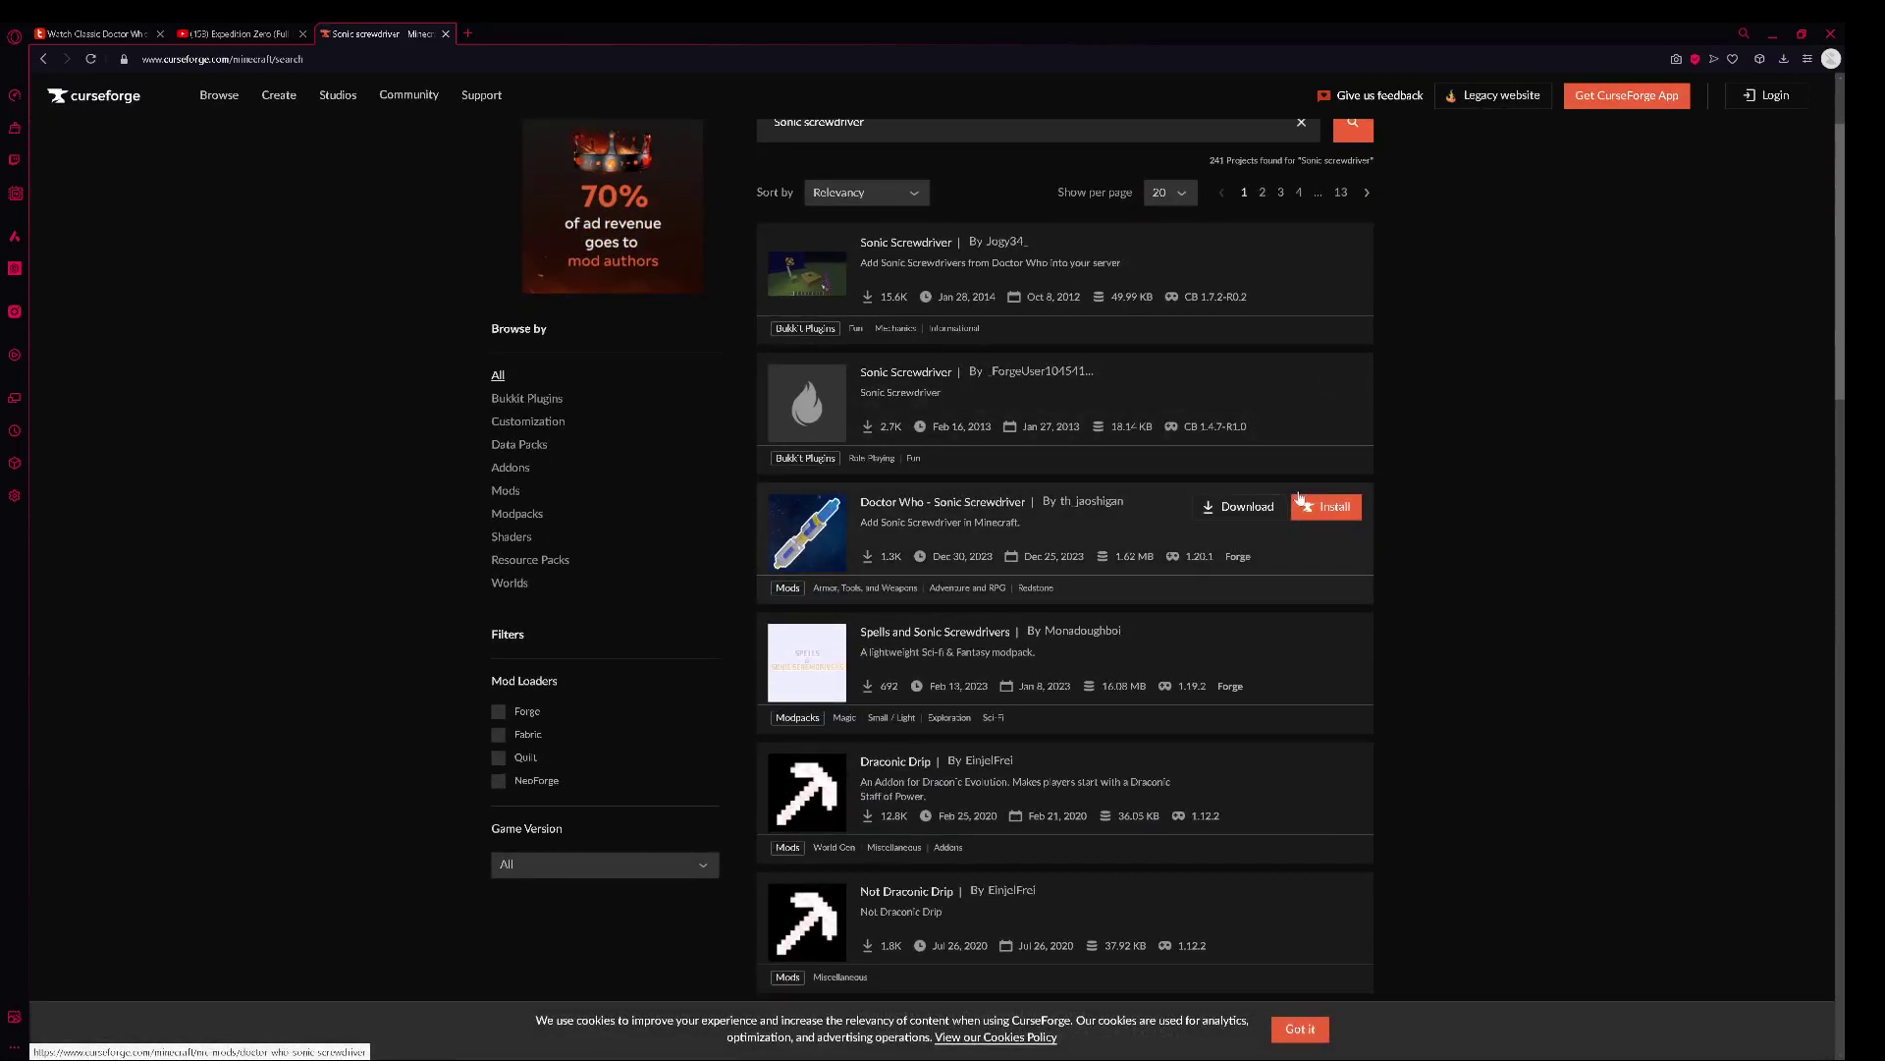
{"action": "left_click", "coordinate": [1247, 509]}
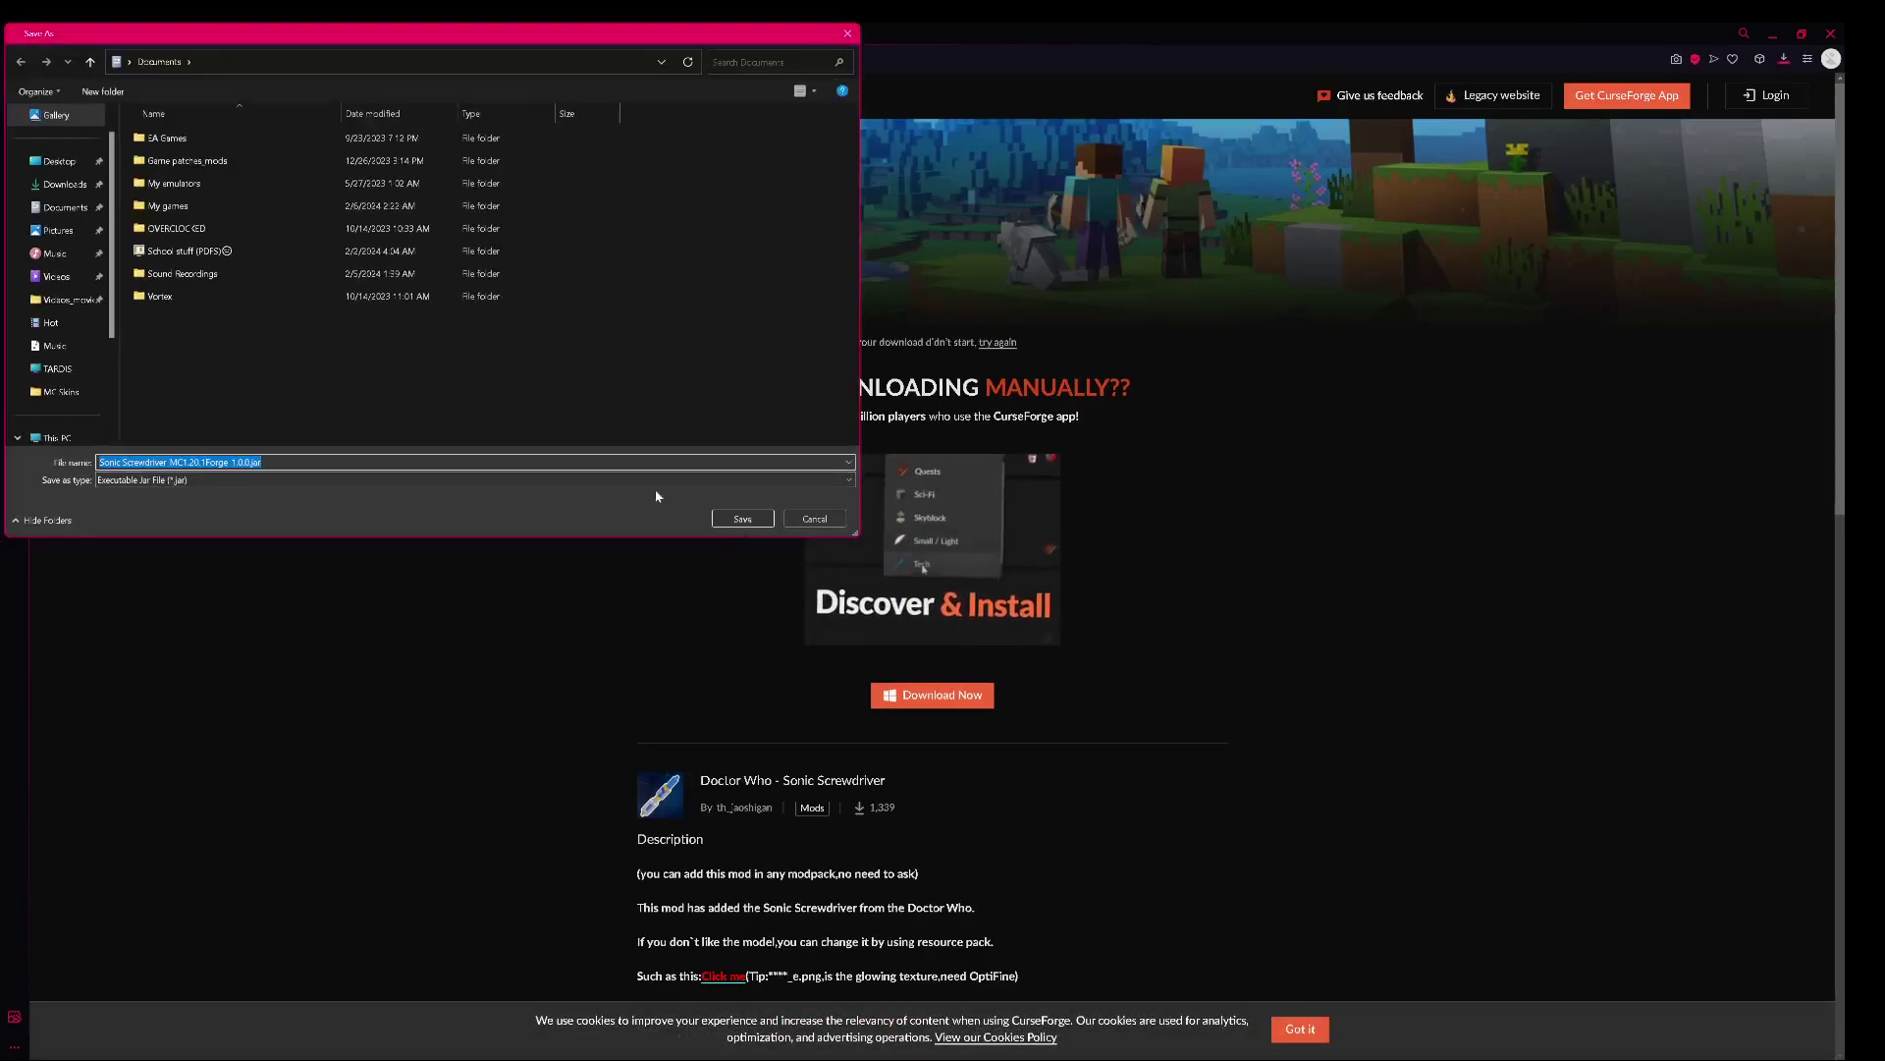
{"action": "left_click", "coordinate": [65, 184]}
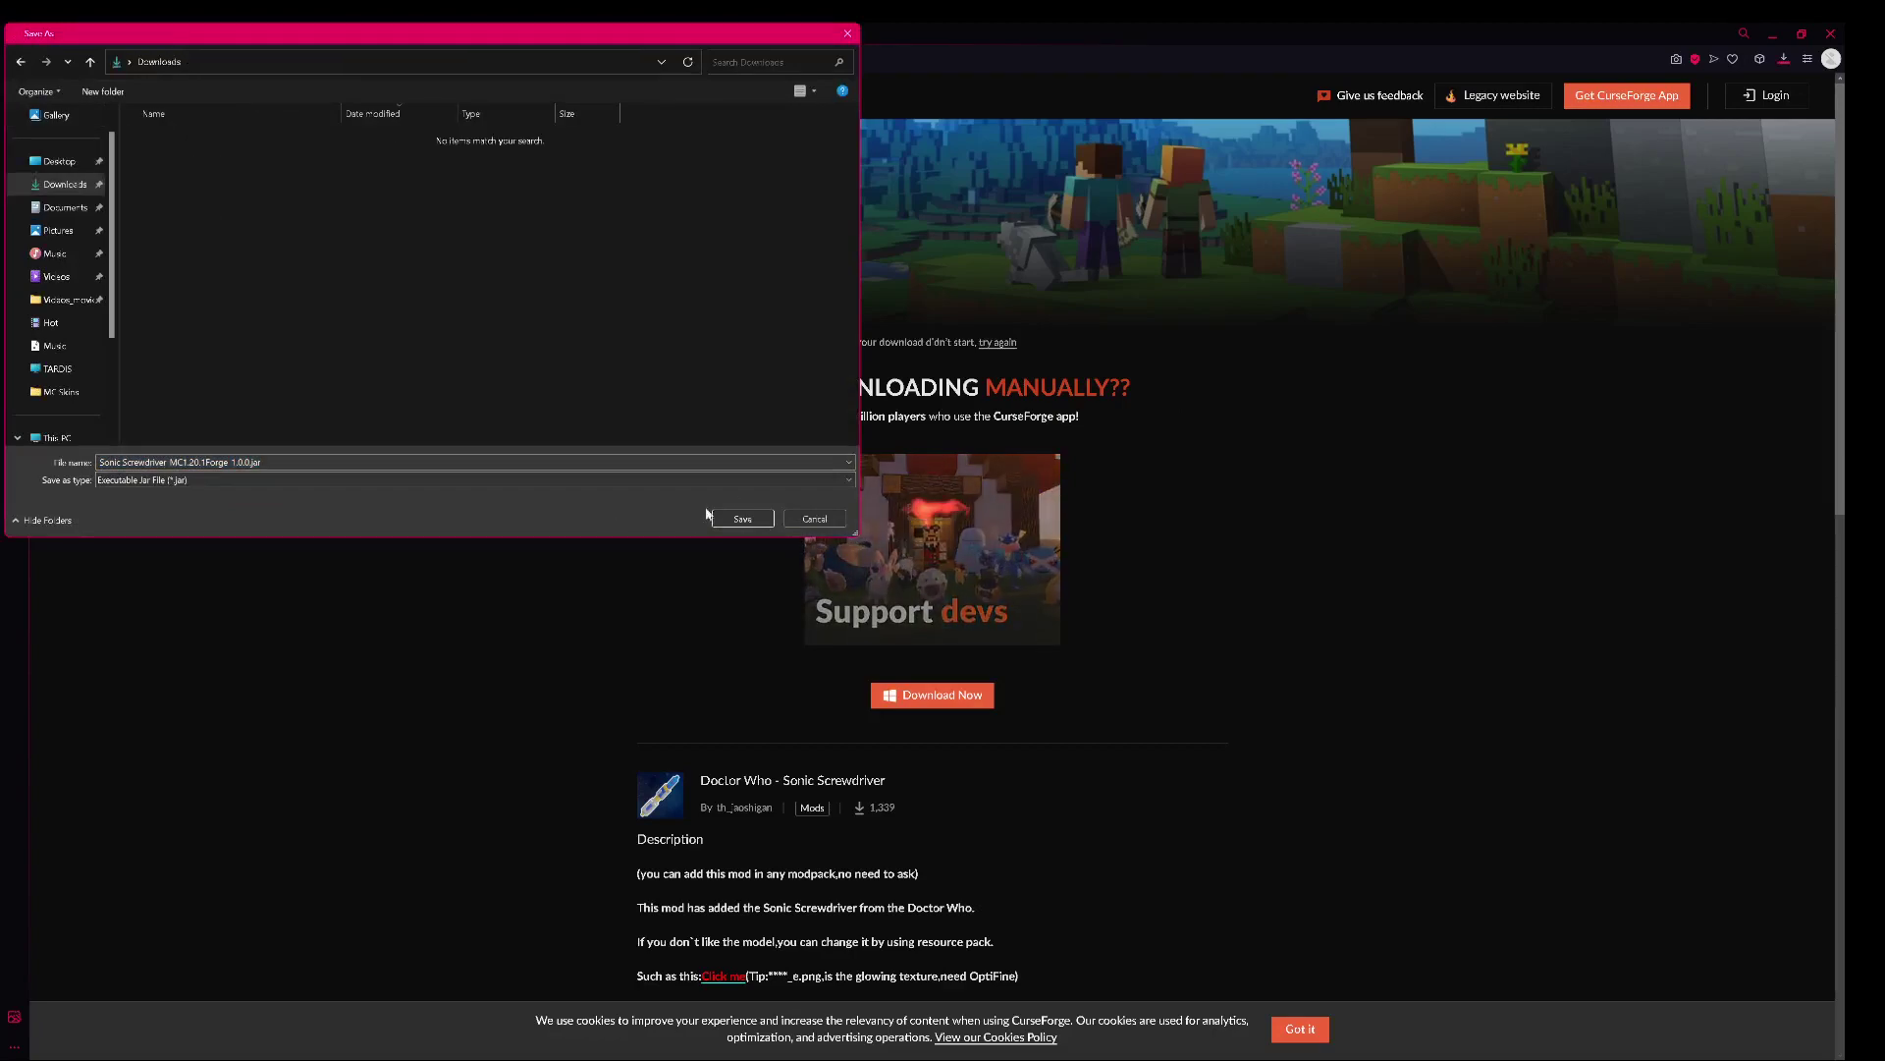
{"action": "left_click", "coordinate": [743, 518]}
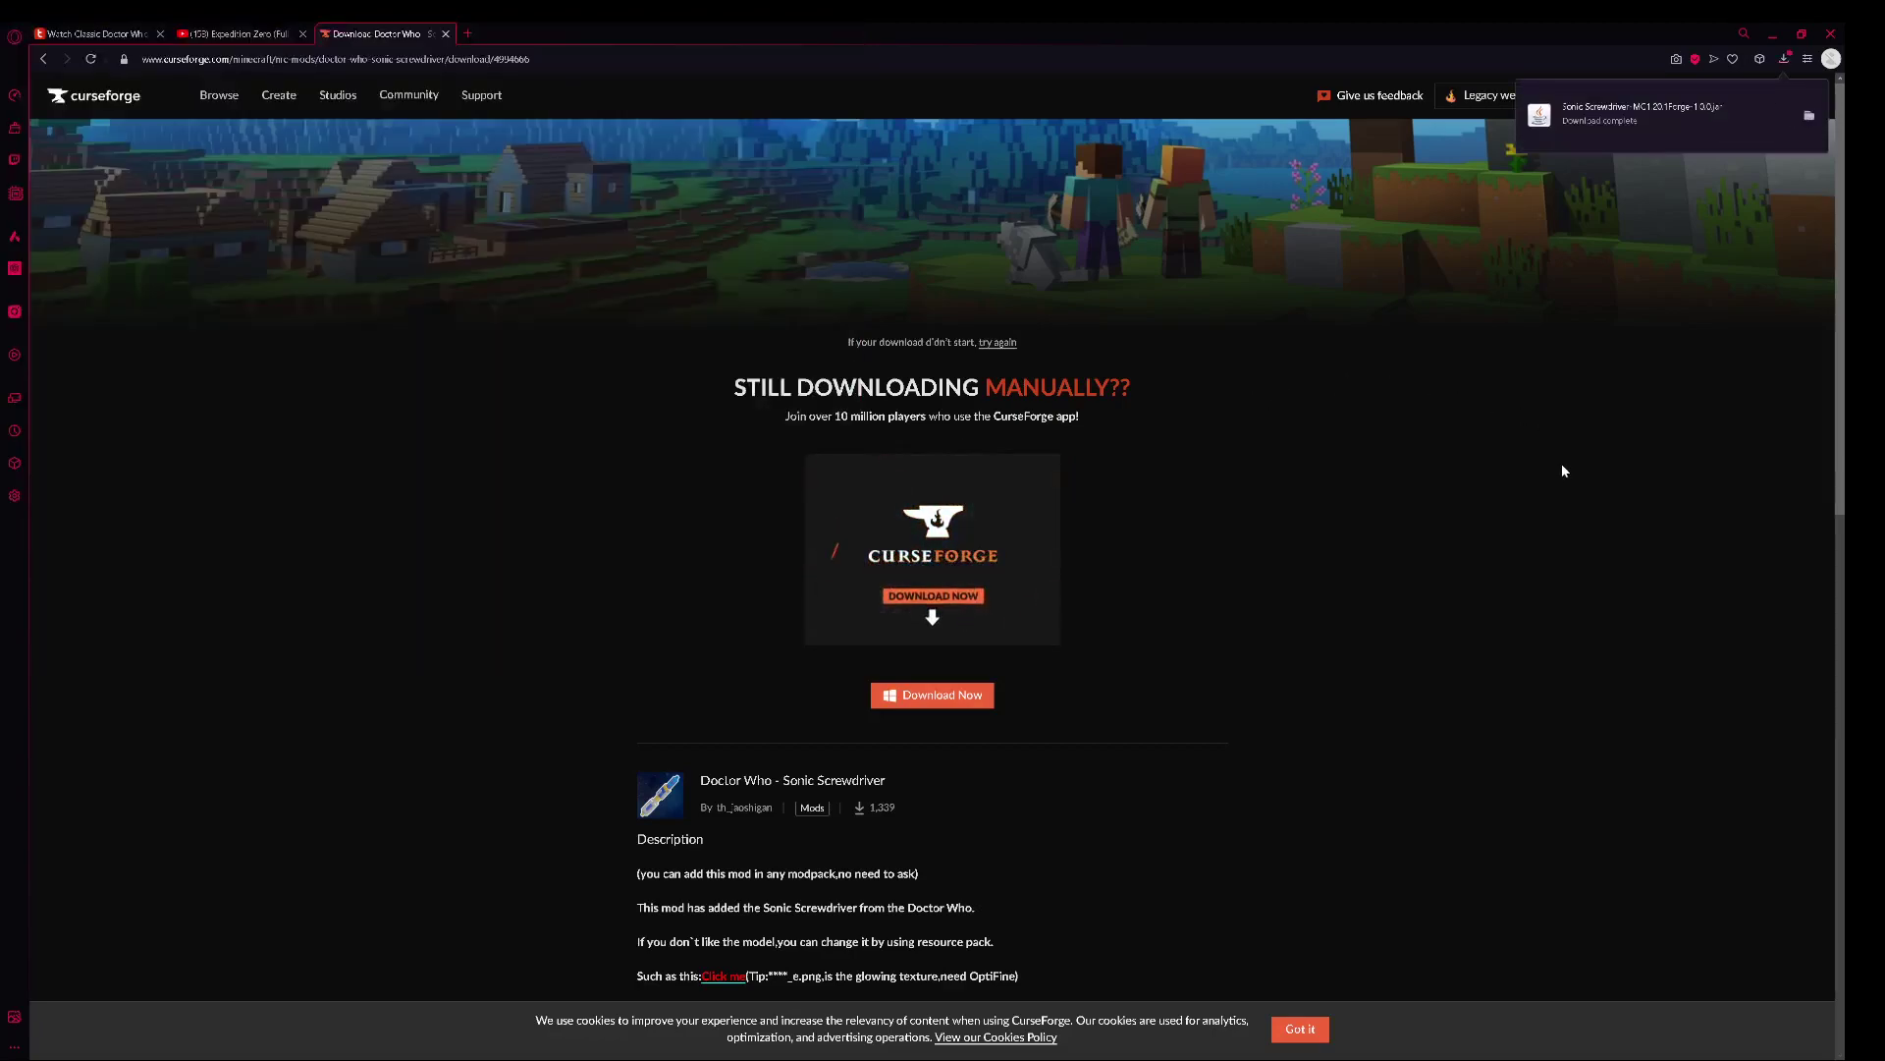
- Switch to File Explorer and move the downloaded Sonic Screwdriver jar from Downloads to the desktop
{"action": "key", "text": "super+d"}
{"action": "key", "text": "alt+Tab"}
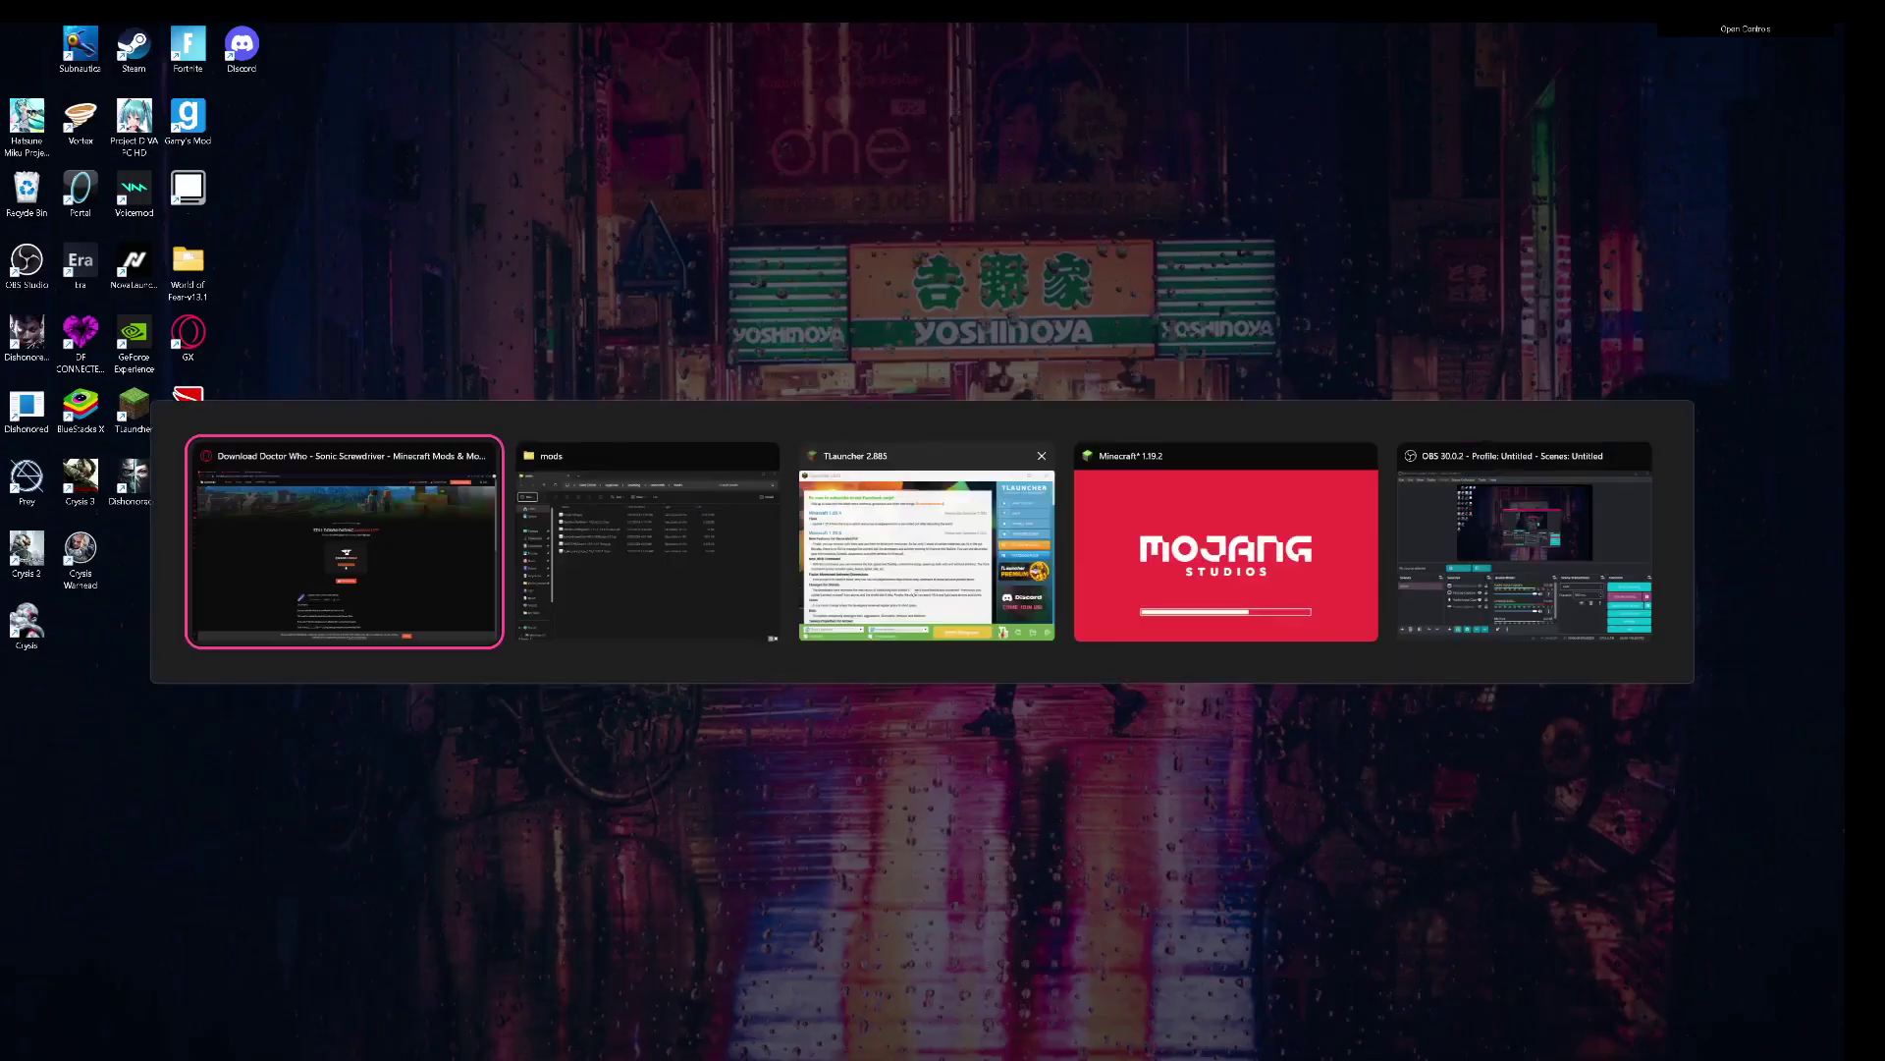
{"action": "left_click", "coordinate": [692, 580]}
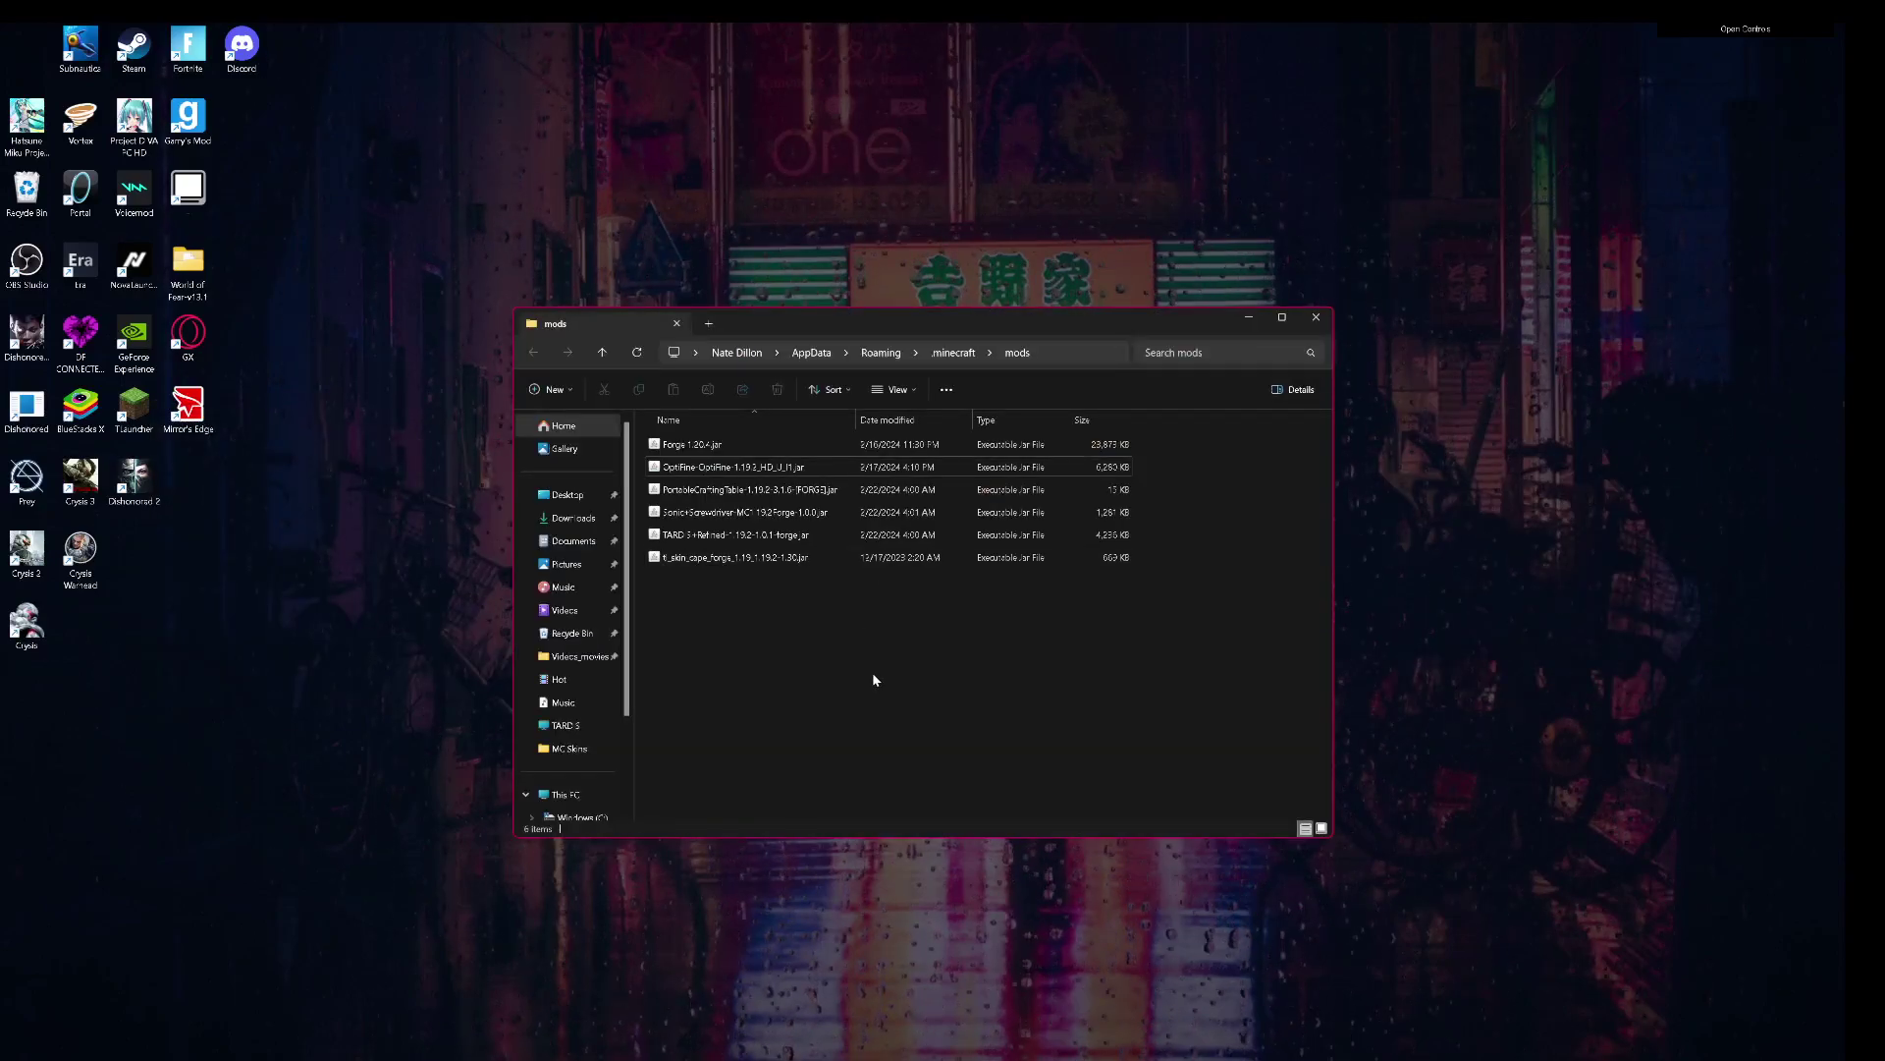
{"action": "left_click", "coordinate": [574, 518]}
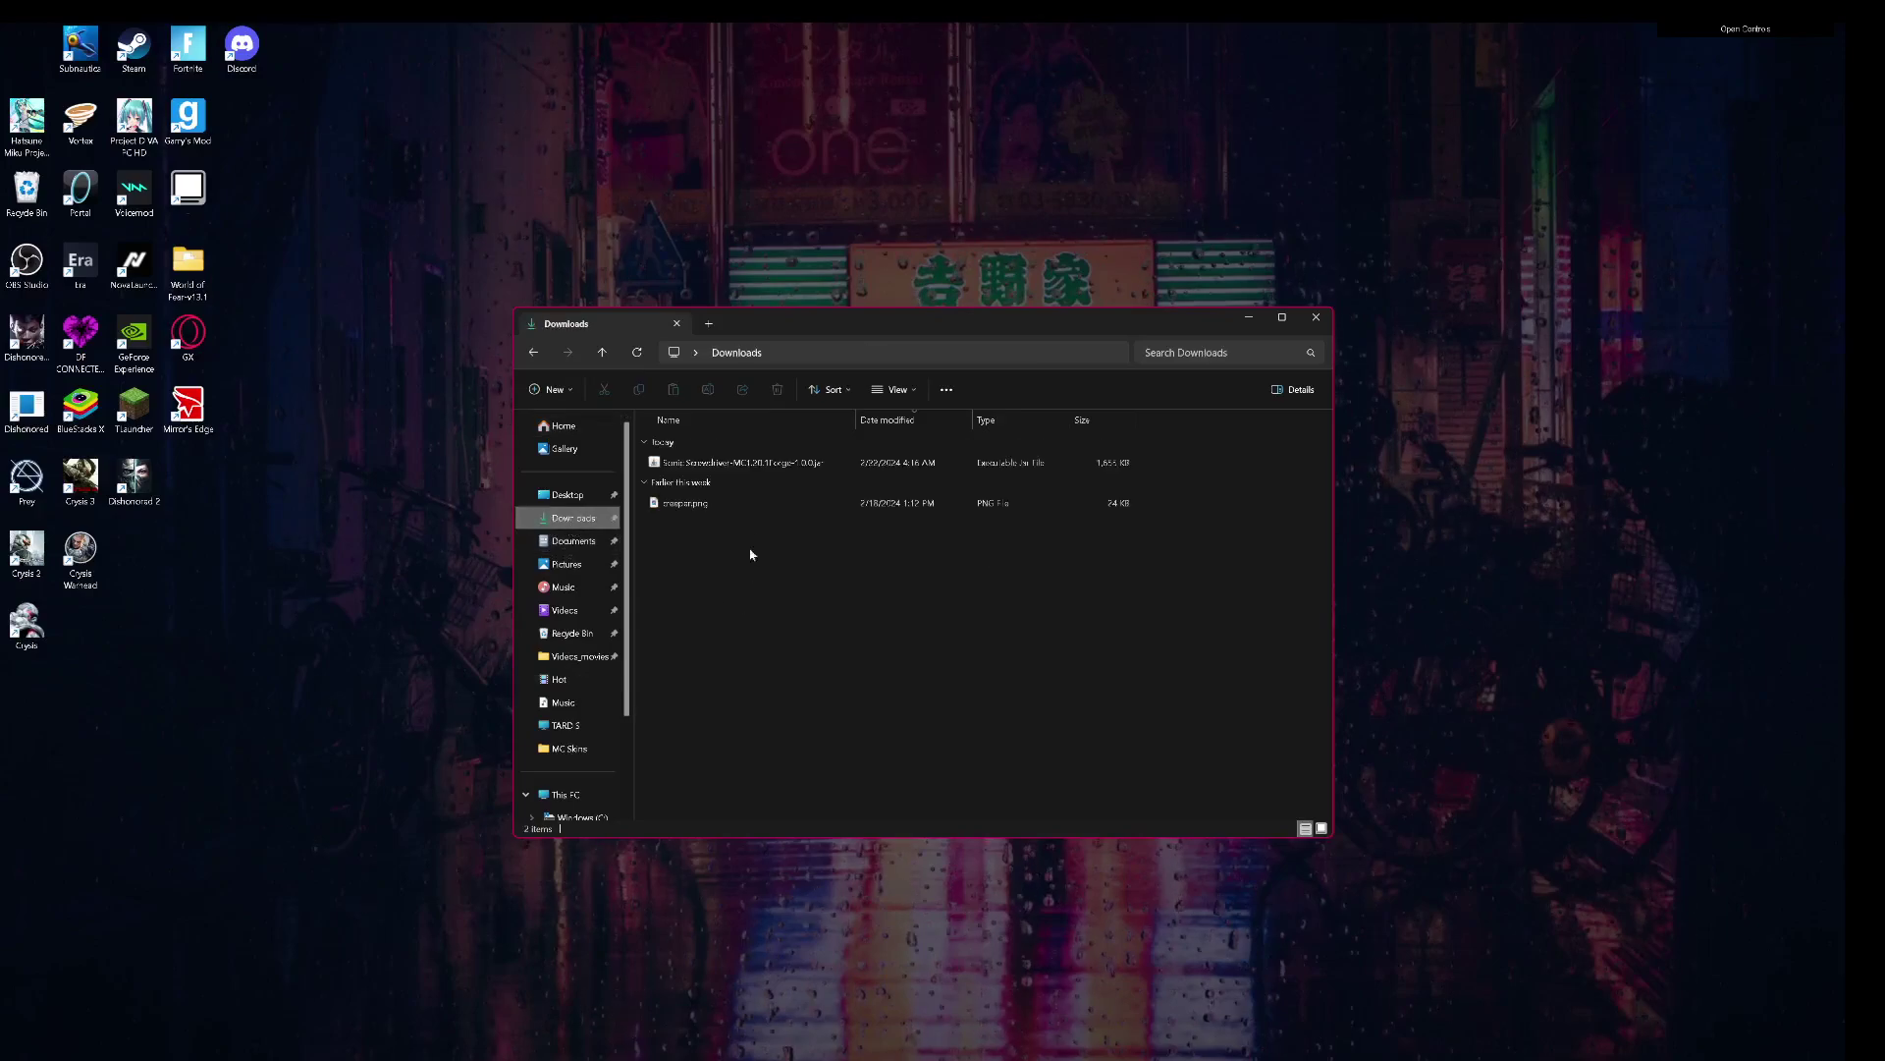
{"action": "left_click_drag", "start_coordinate": [746, 465], "coordinate": [314, 595]}
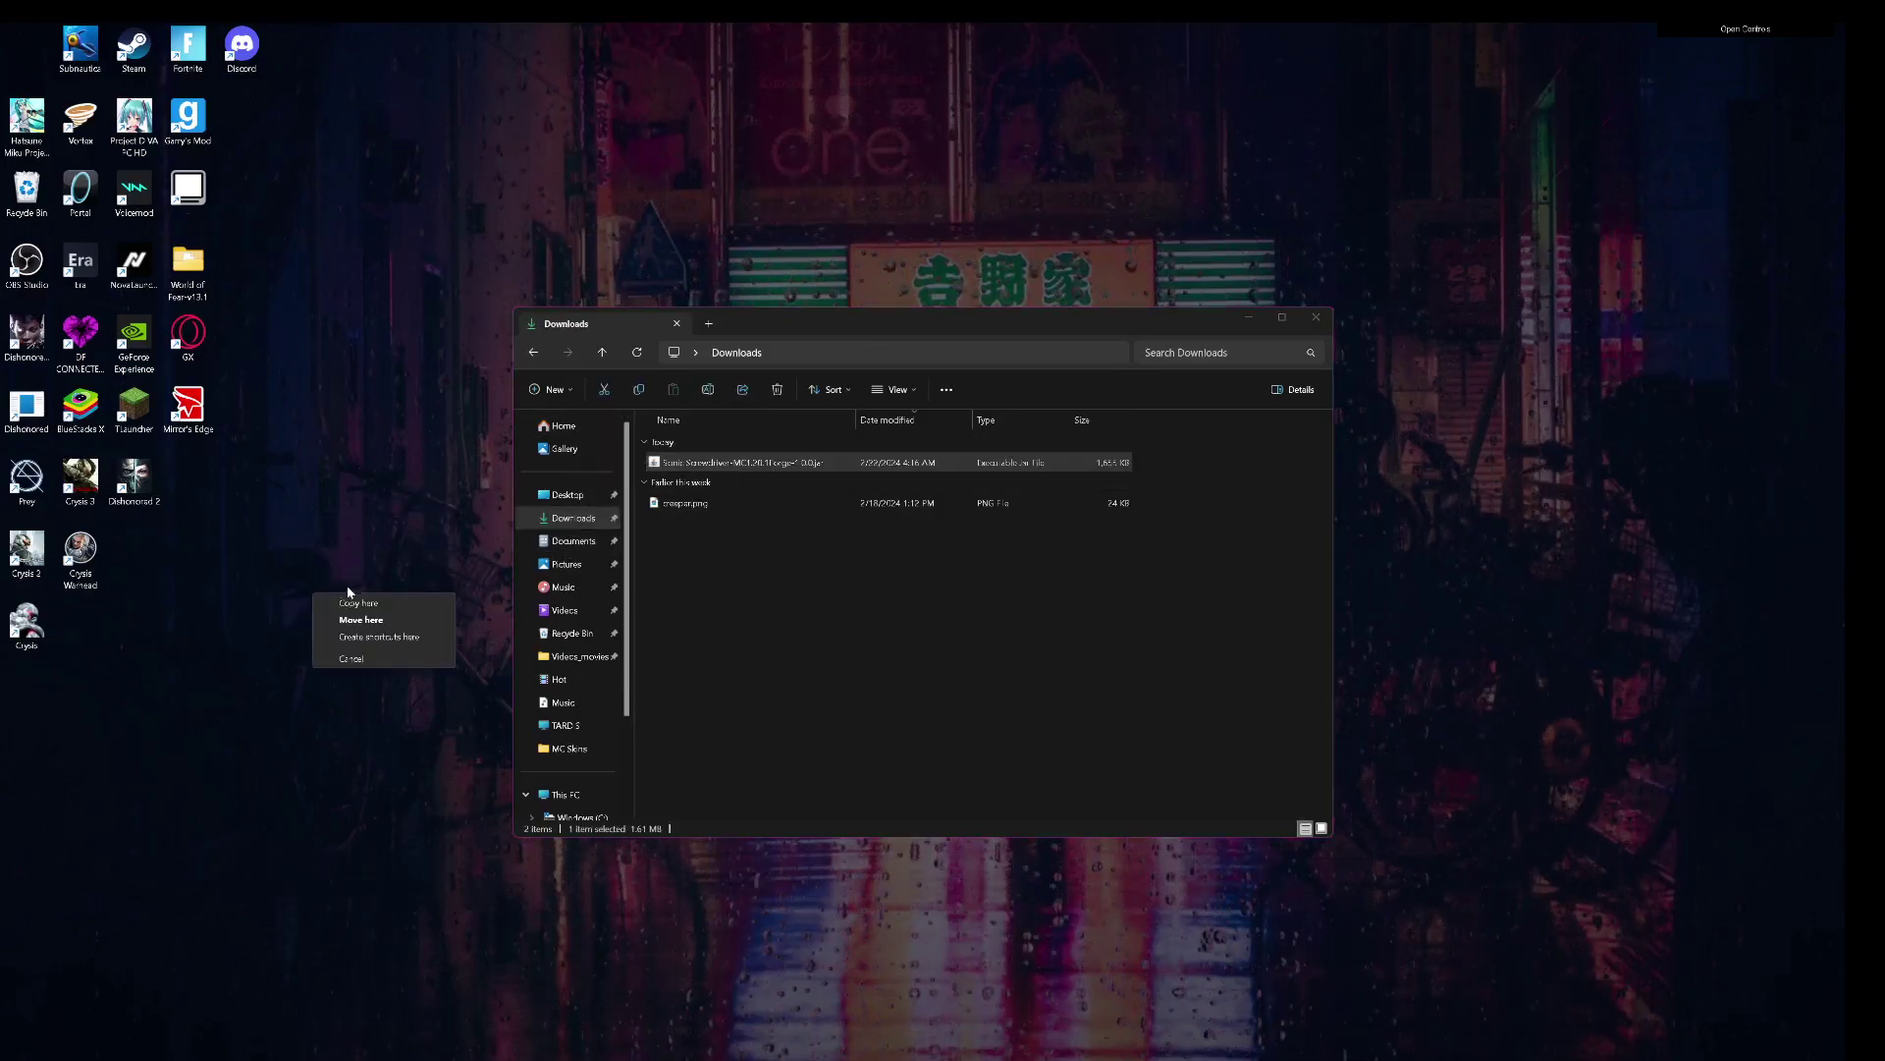
{"action": "left_click", "coordinate": [359, 619]}
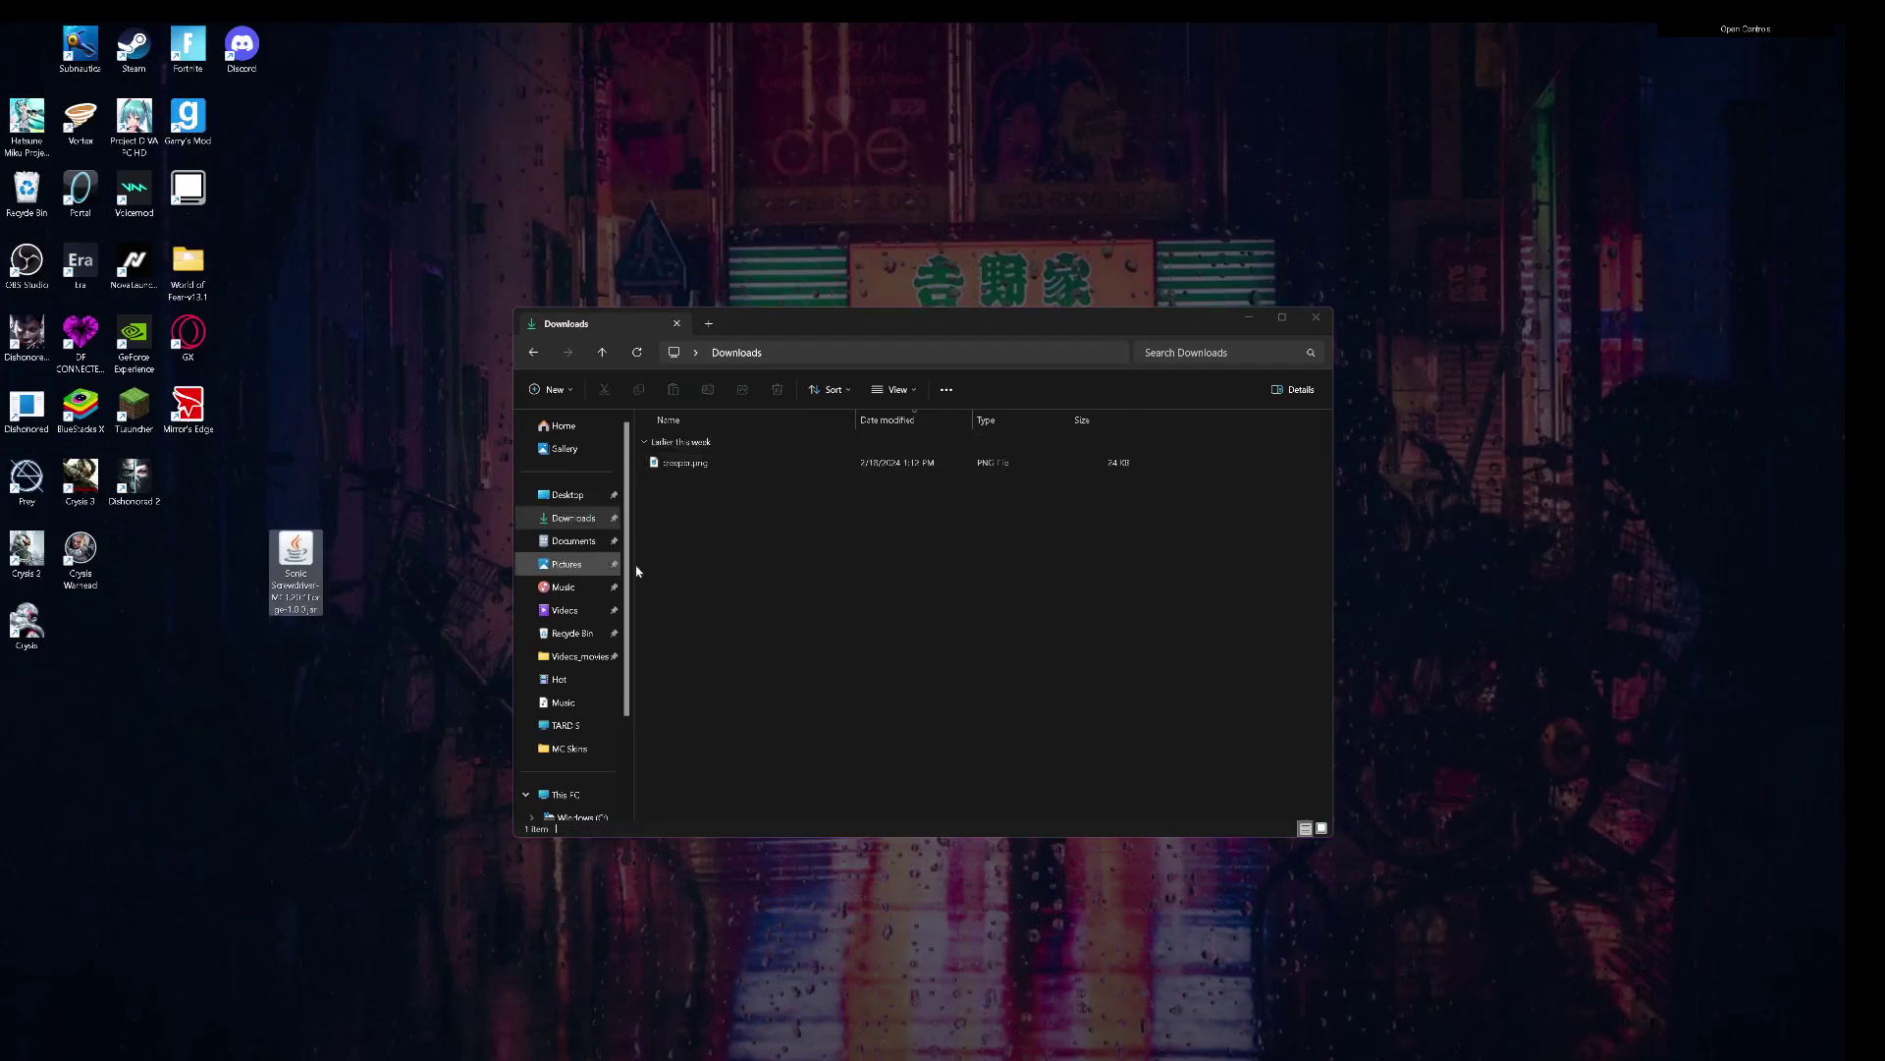
- Return to the mods folder and delete the Sonic Screwdriver jar from the desktop
{"action": "left_click", "coordinate": [840, 543]}
{"action": "key", "text": "alt+Left"}
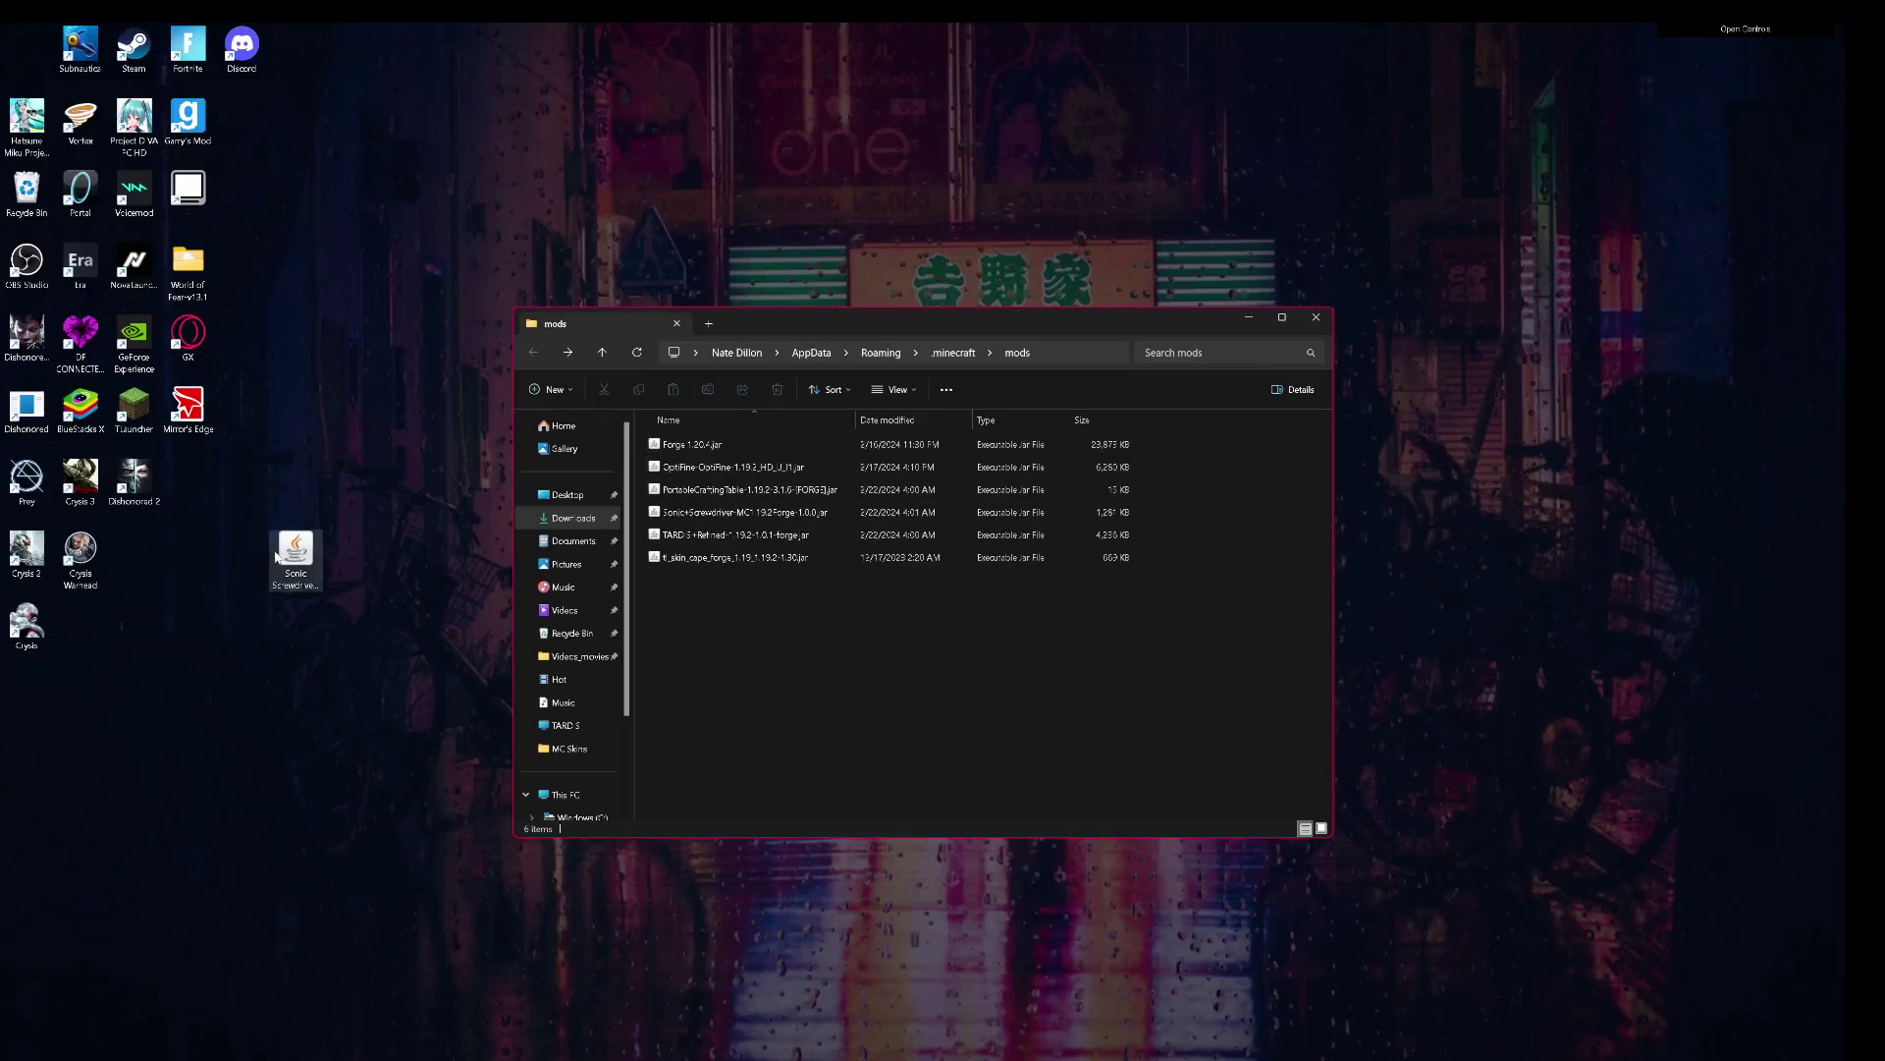
{"action": "mouse_move", "coordinate": [277, 557]}
{"action": "left_mouse_down"}
{"action": "mouse_move", "coordinate": [623, 674]}
{"action": "mouse_move", "coordinate": [800, 657]}
{"action": "mouse_move", "coordinate": [439, 663]}
{"action": "mouse_move", "coordinate": [303, 550]}
{"action": "left_mouse_up"}
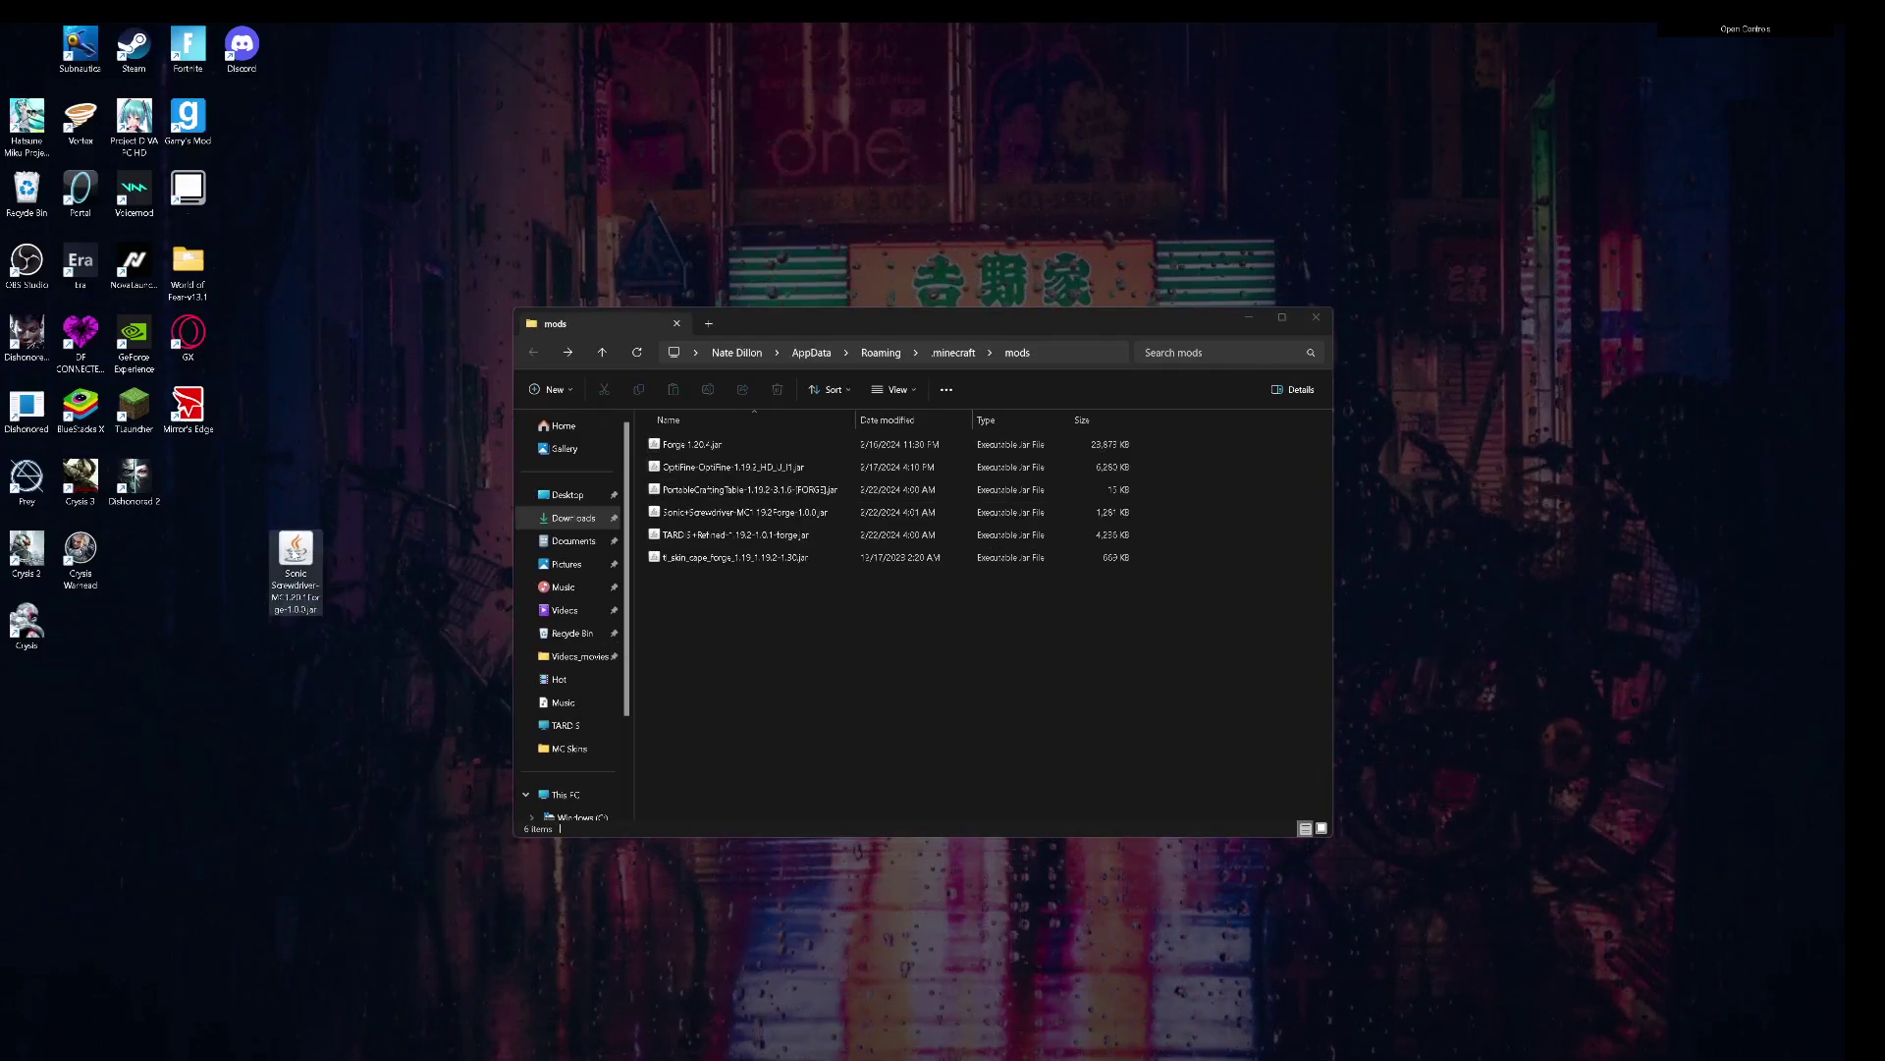
{"action": "key", "text": "Delete"}
- Switch to Minecraft, view its list of loaded mods and search it for "so"
{"action": "left_click", "coordinate": [787, 626]}
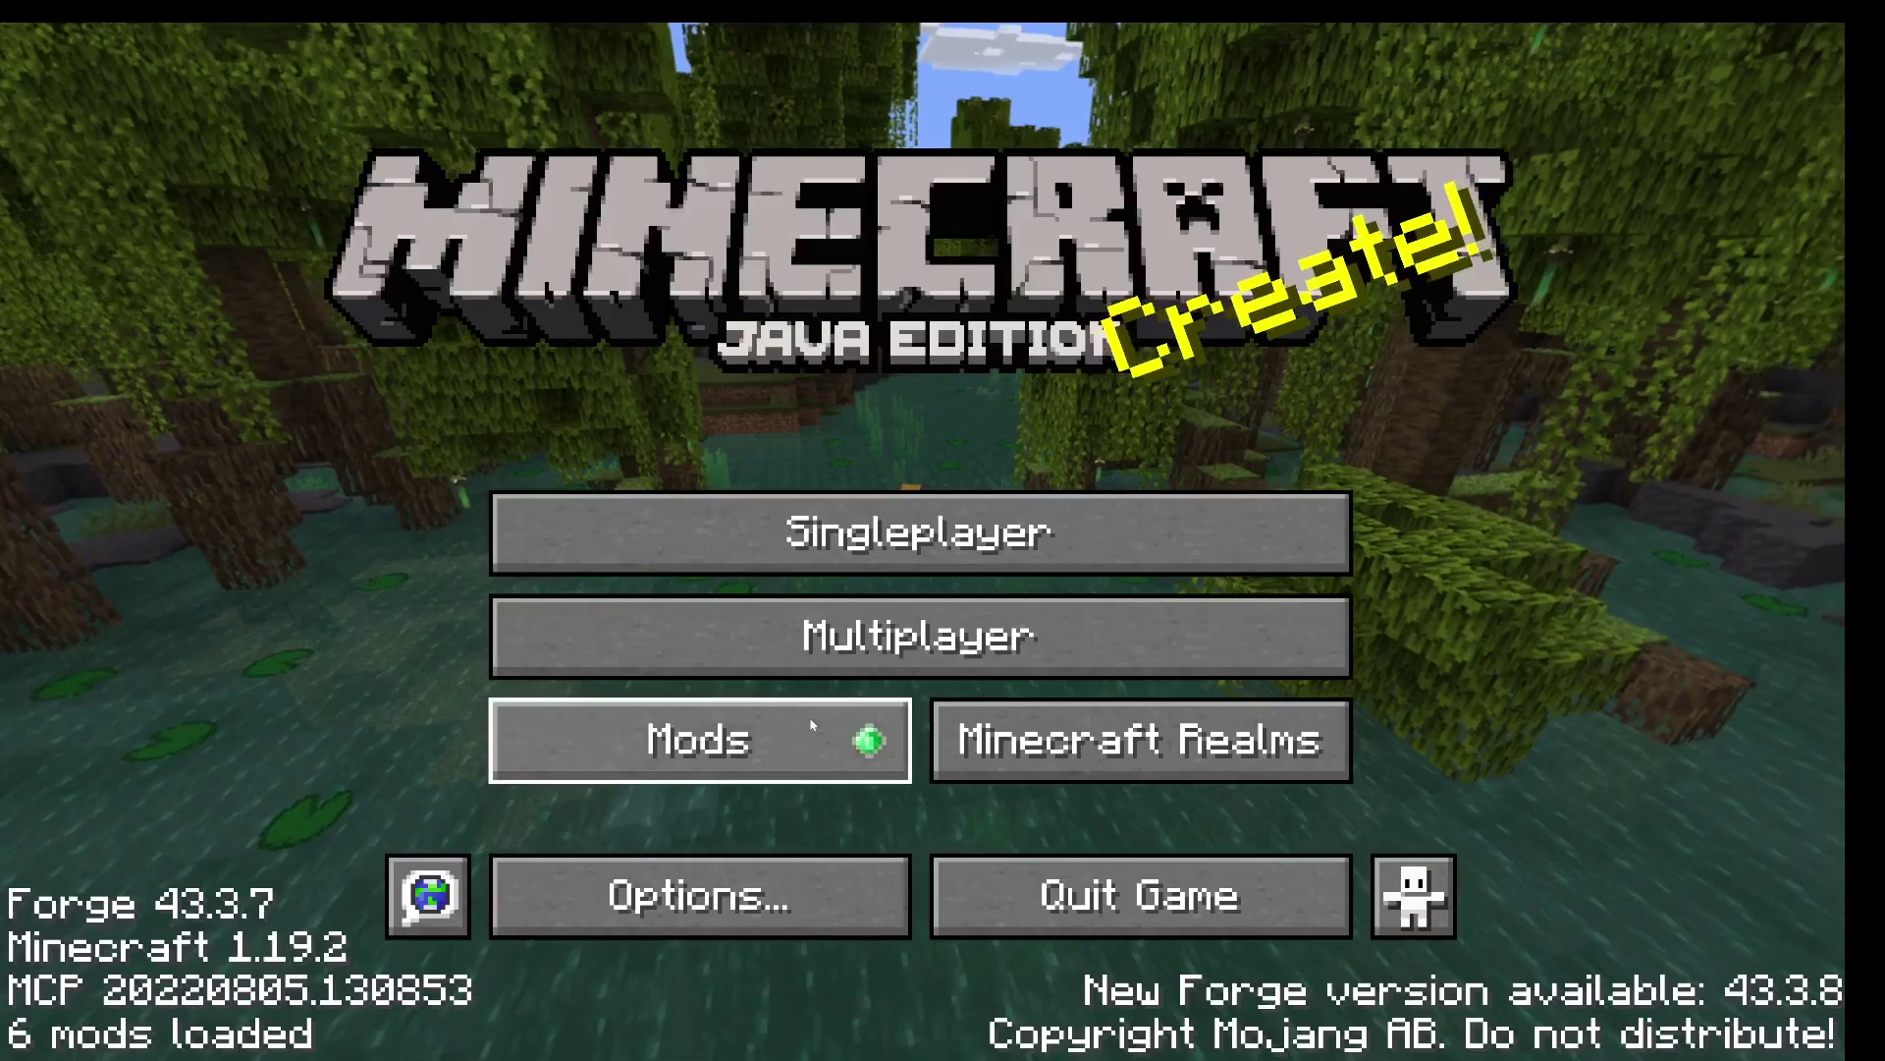
{"action": "left_click", "coordinate": [799, 732]}
{"action": "scroll", "coordinate": [111, 418], "scroll_direction": "down", "scroll_amount": 3}
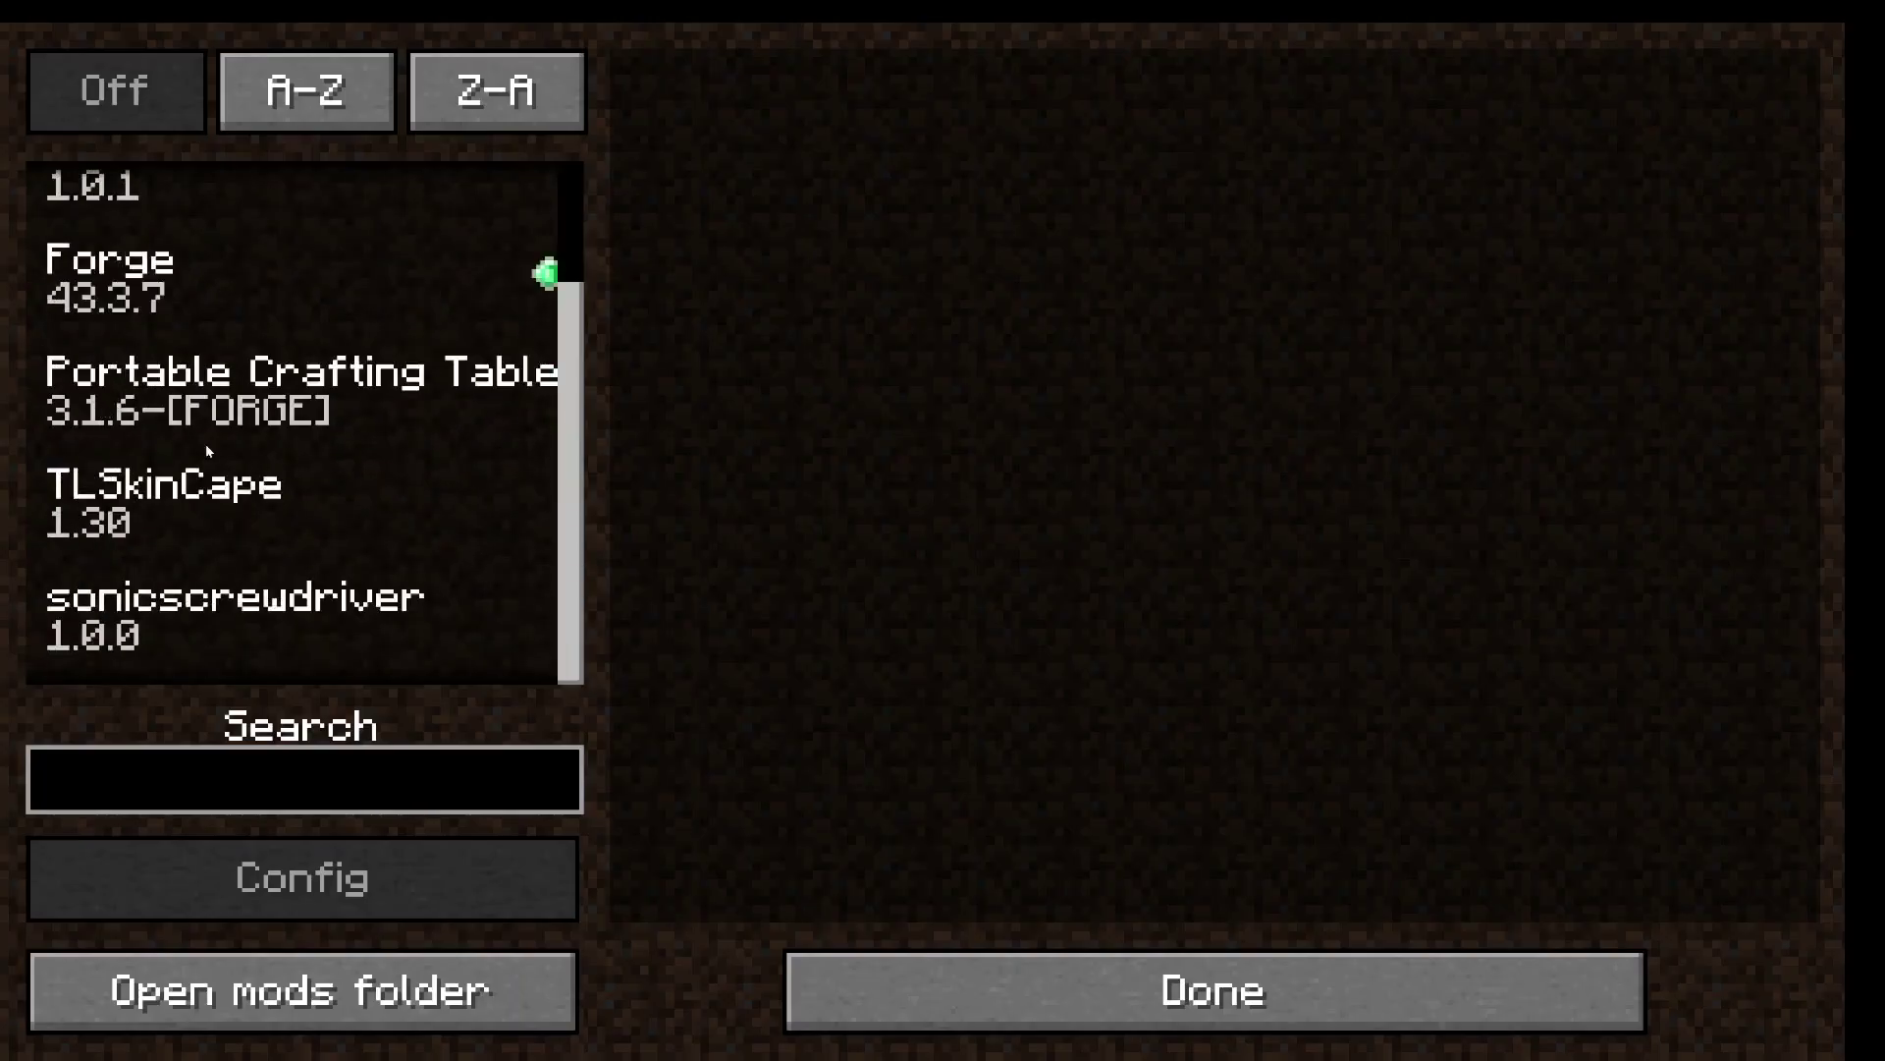
{"action": "scroll", "coordinate": [111, 417], "scroll_direction": "up", "scroll_amount": 3}
{"action": "left_click", "coordinate": [253, 748]}
{"action": "type", "text": "so"}
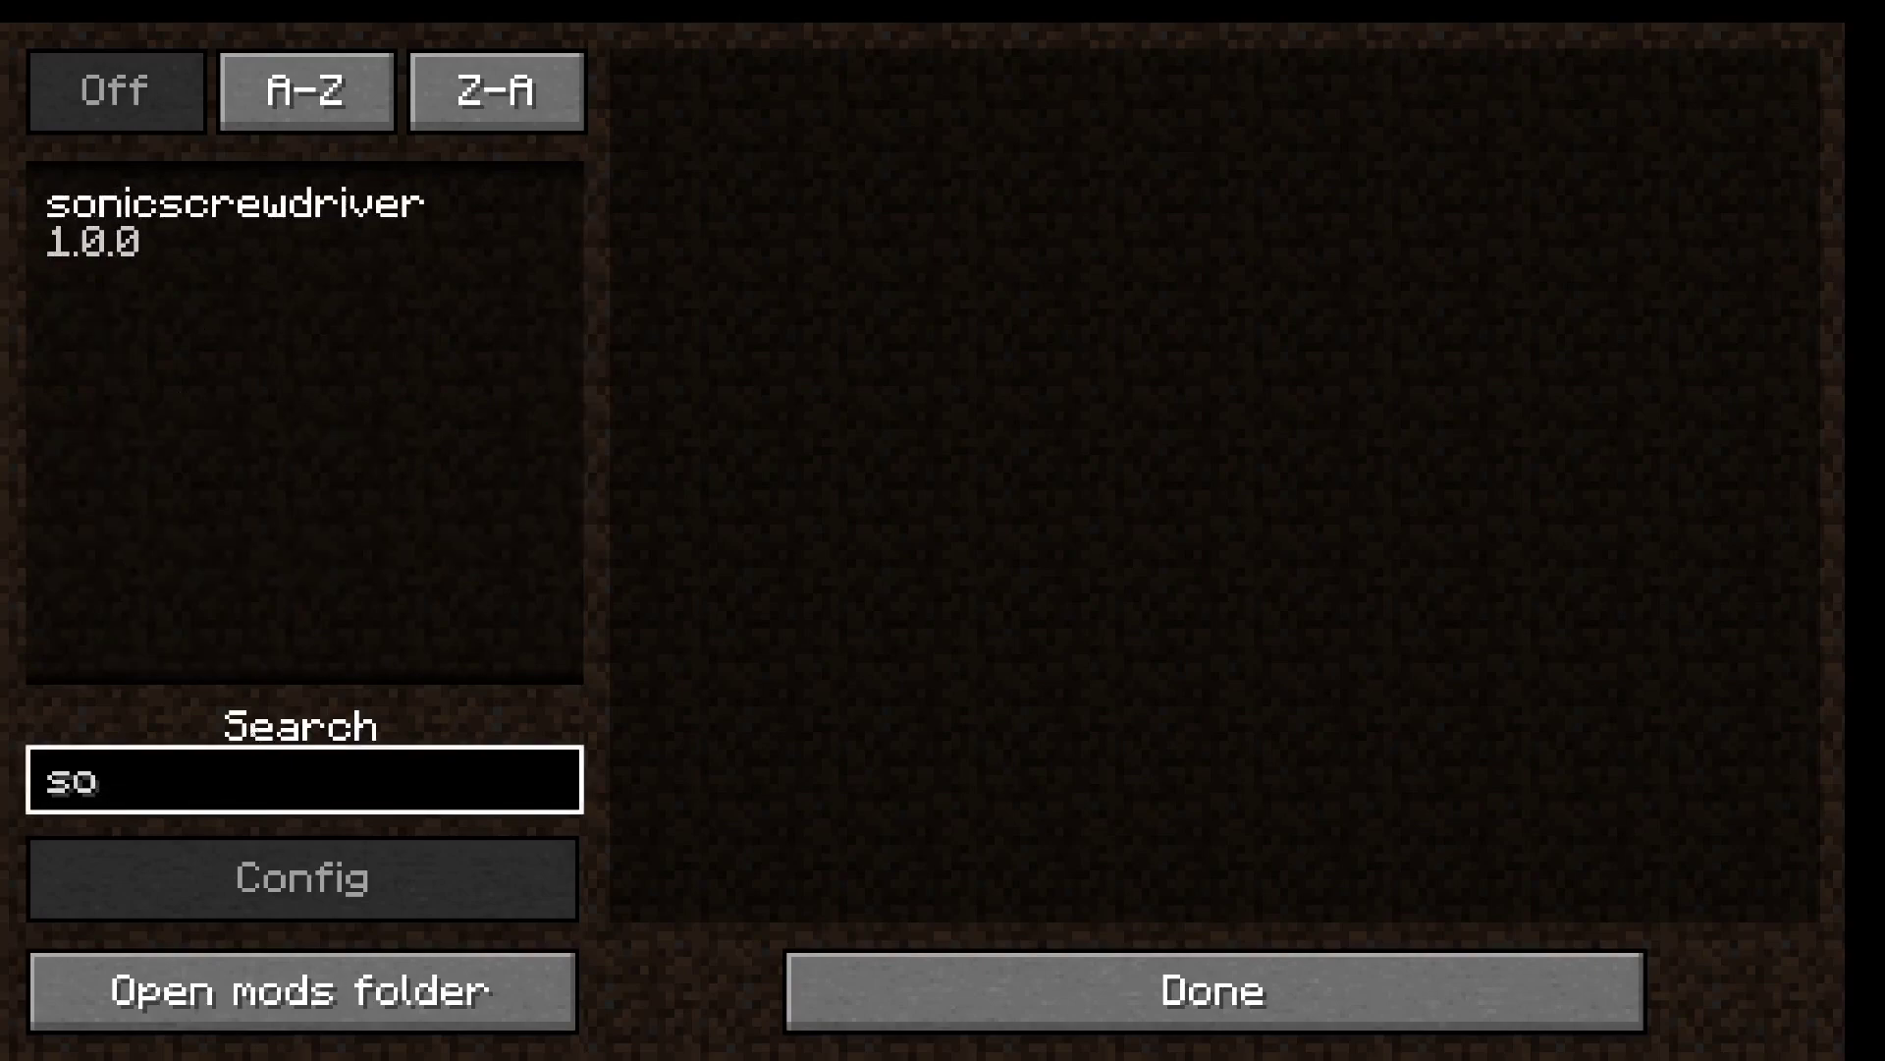
- Clear the mod search, look through the full mod list and return to the title screen
{"action": "key", "text": "BackSpace"}
{"action": "key", "text": "BackSpace"}
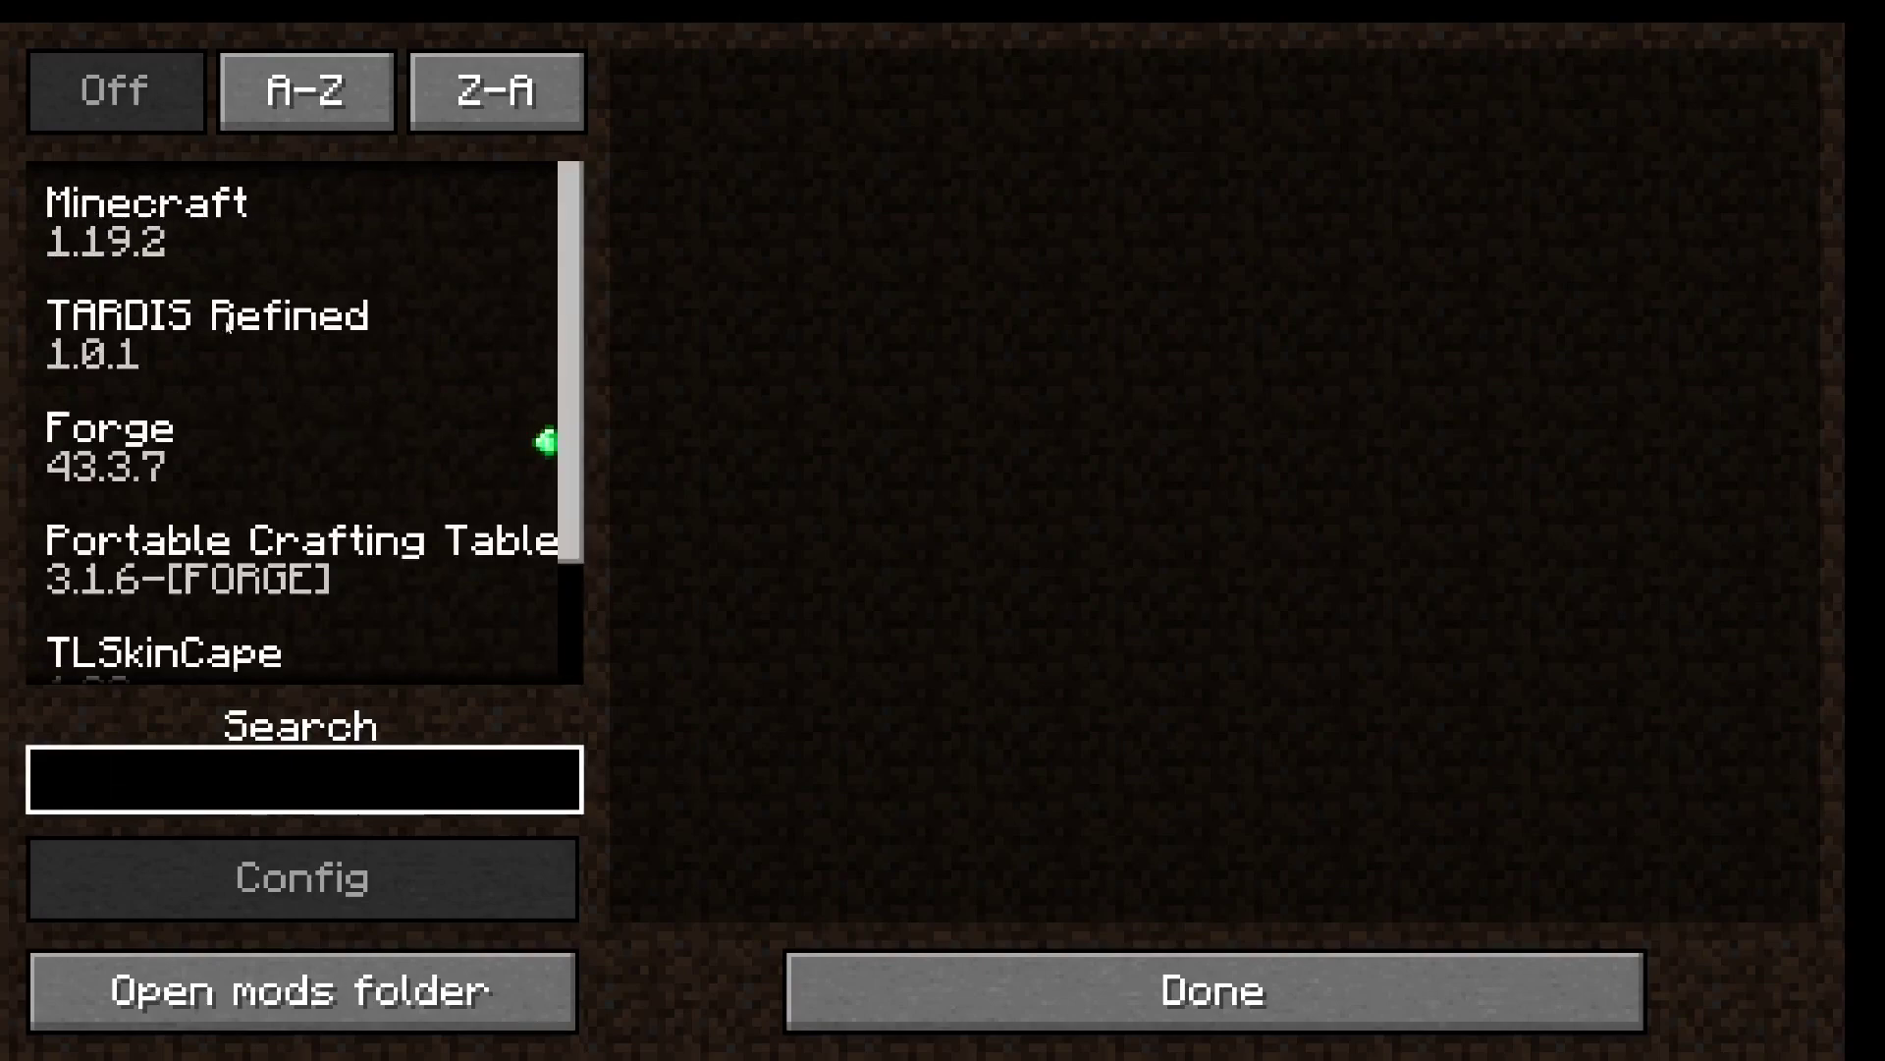
{"action": "scroll", "coordinate": [296, 365], "scroll_direction": "down", "scroll_amount": 2}
{"action": "scroll", "coordinate": [295, 364], "scroll_direction": "up", "scroll_amount": 2}
{"action": "left_click", "coordinate": [1037, 957]}
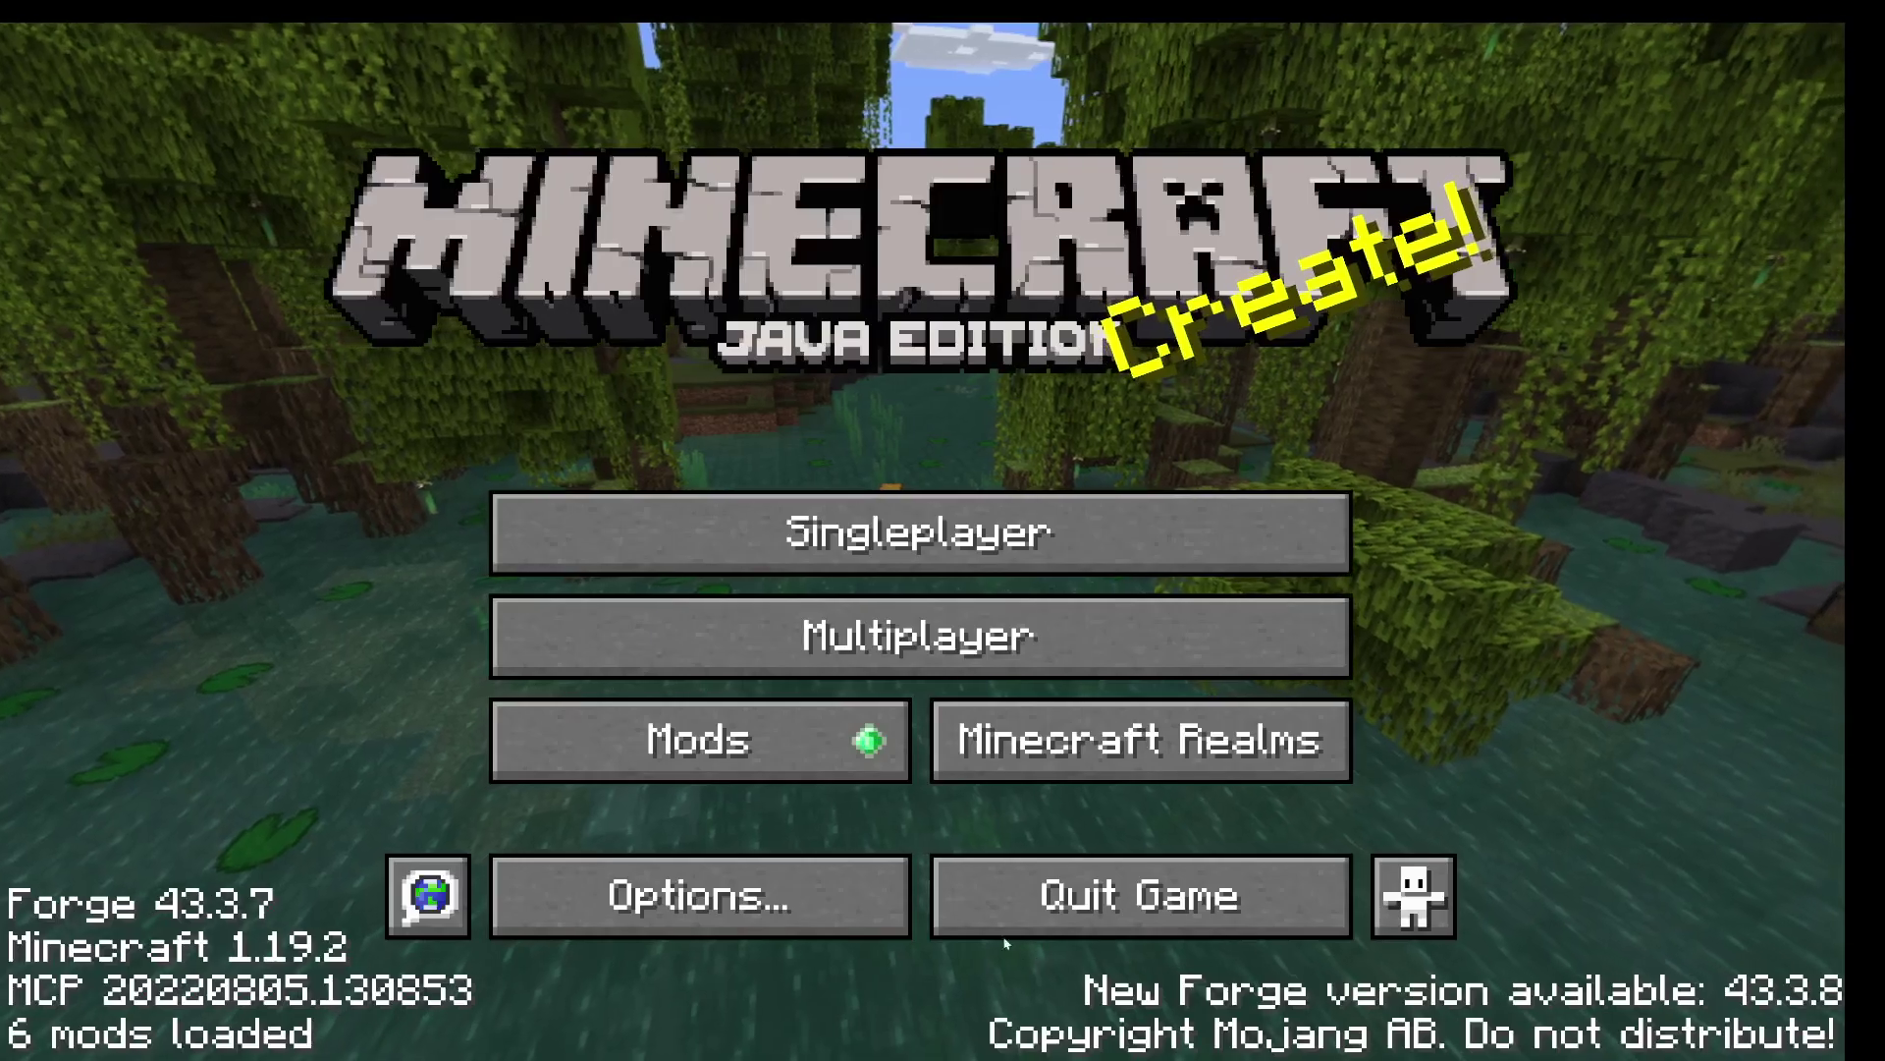